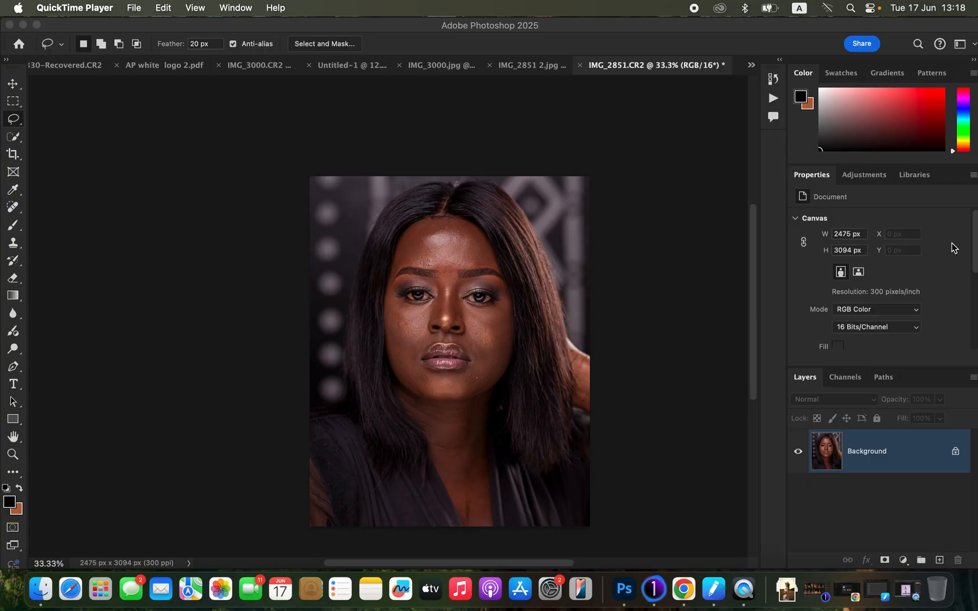
# Examine the skin texture and blemishes on the portrait's face up close at 100% magnification
pyautogui.click(752, 295)
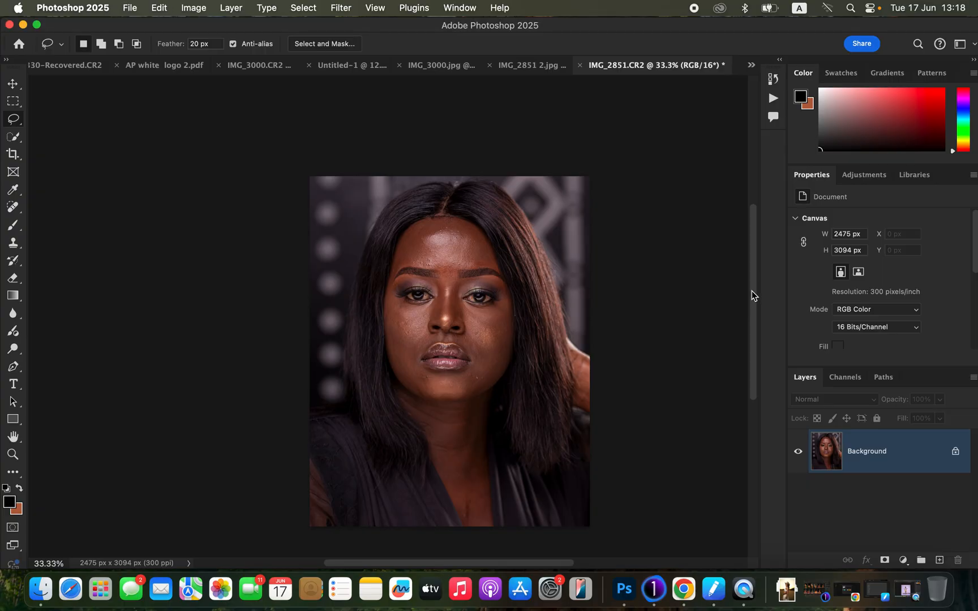
pyautogui.press('super+equal')
pyautogui.press('super+equal')
pyautogui.press('super+equal')
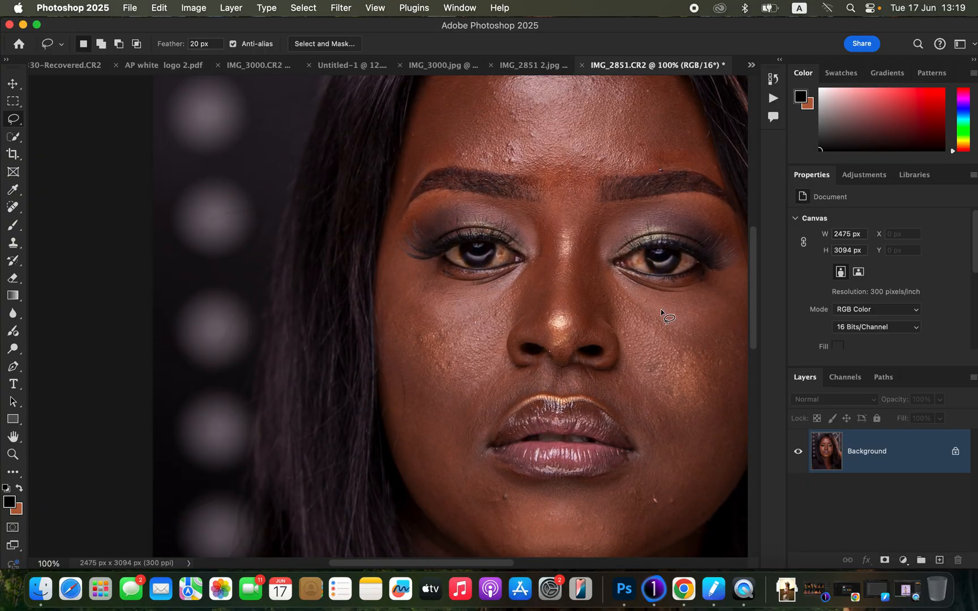
pyautogui.hscroll(5, 665, 314)
pyautogui.scroll(-3, 665, 314)
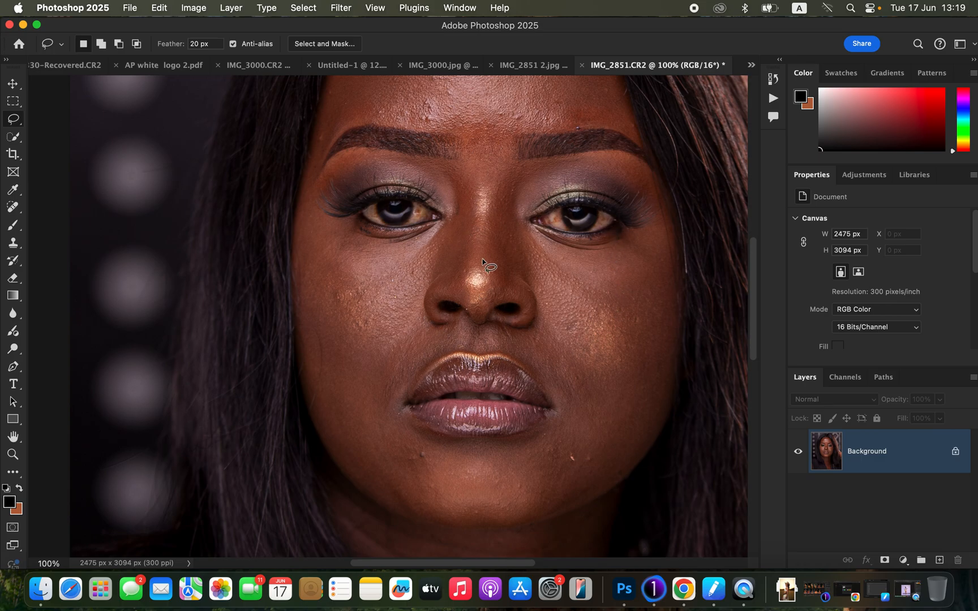
pyautogui.press('super+minus')
pyautogui.press('super+minus')
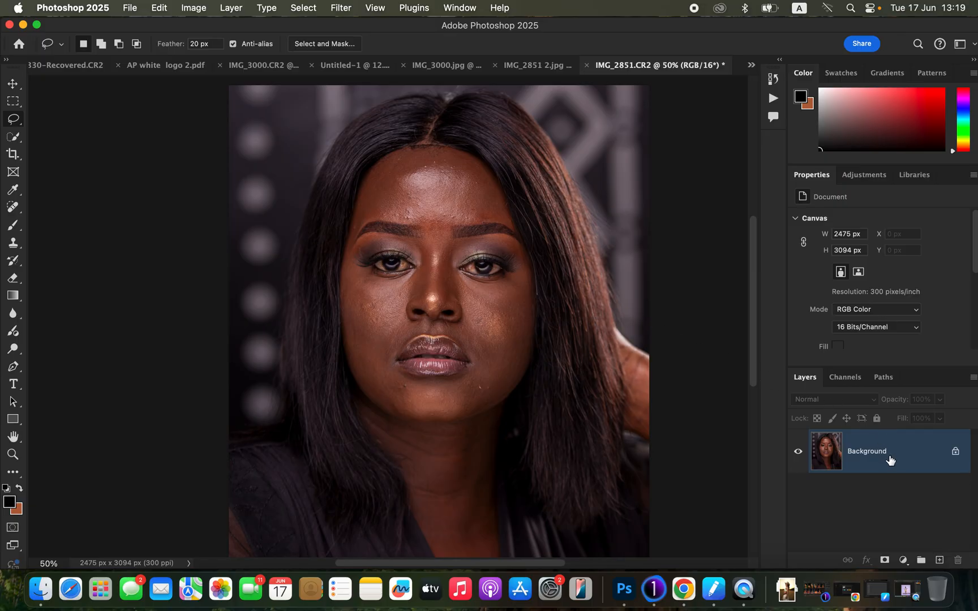
# Duplicate the Background layer twice, naming the lower copy "color" and the upper copy "texture"
pyautogui.press('super+j')
pyautogui.press('super+j')
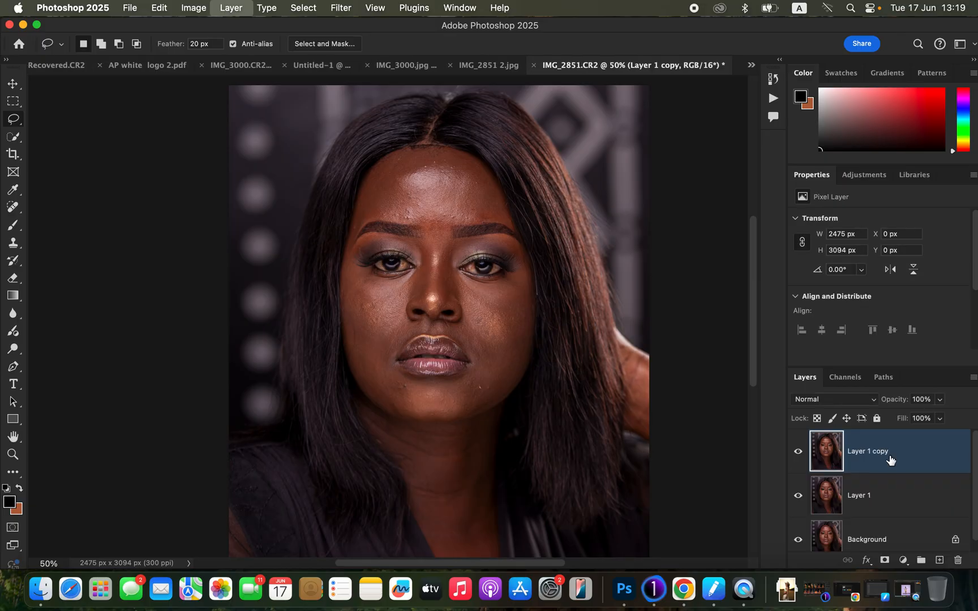
pyautogui.doubleClick(855, 495)
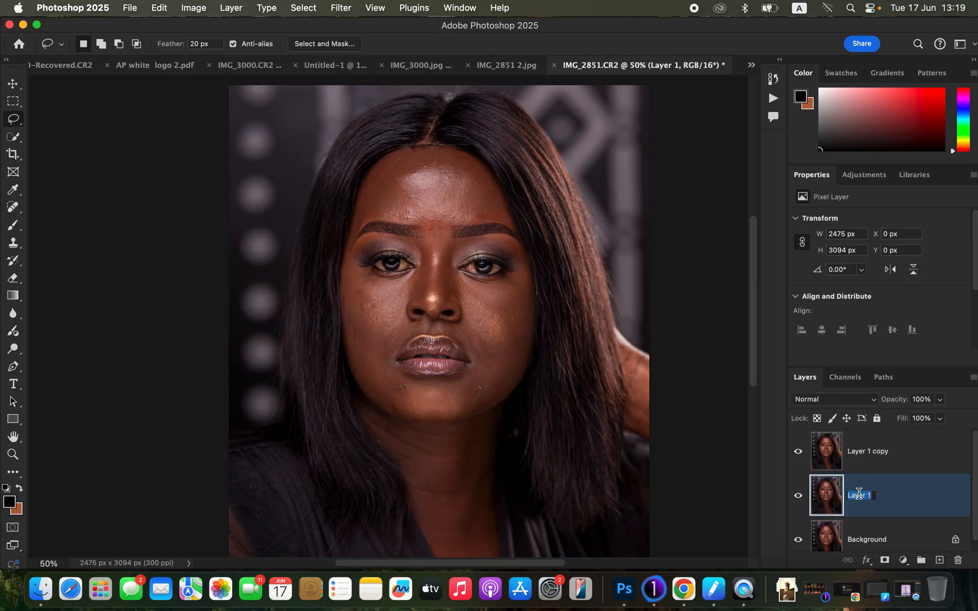
pyautogui.write('color')
pyautogui.press('Return')
pyautogui.doubleClick(870, 451)
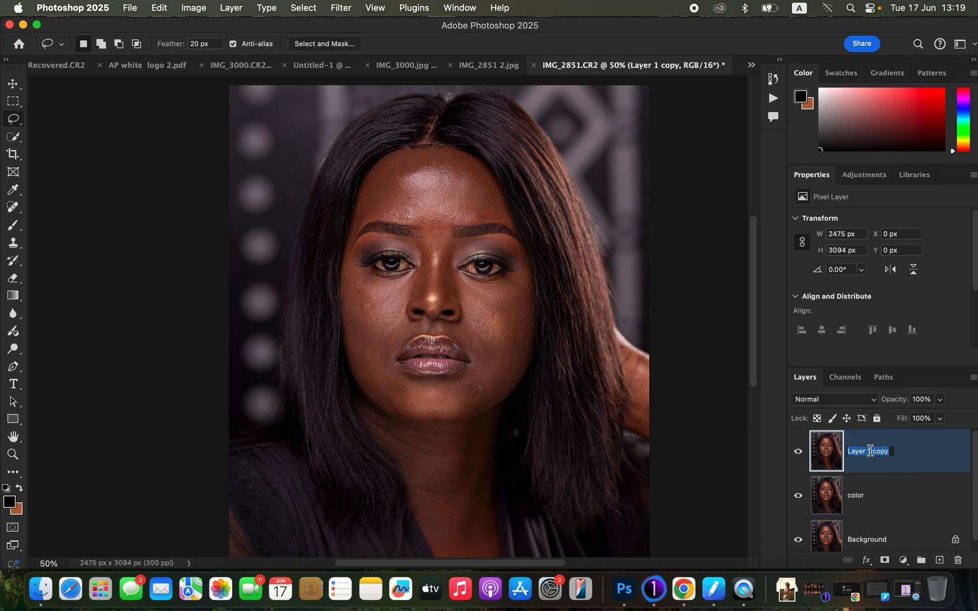
pyautogui.write('texture')
pyautogui.press('Return')
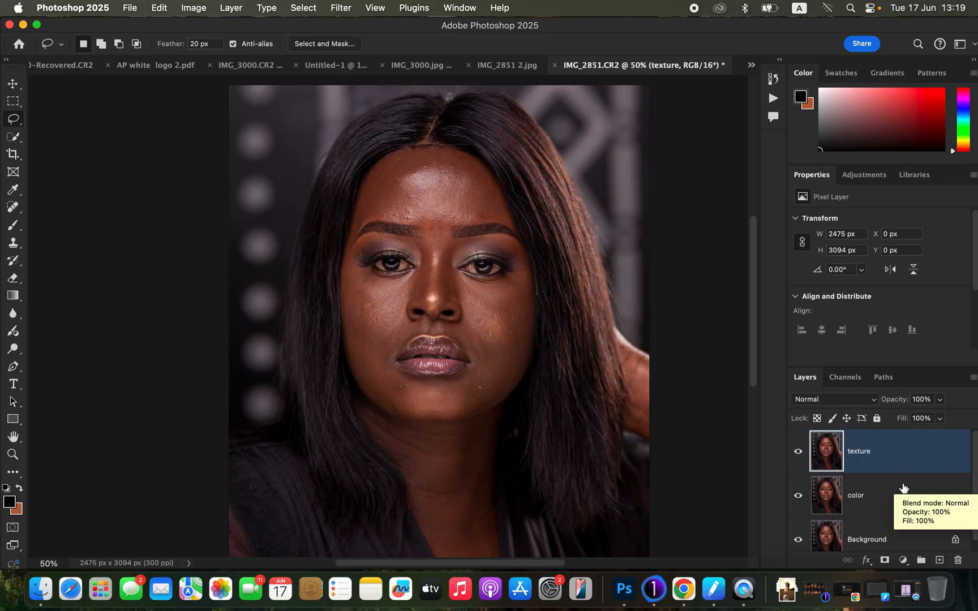
# Hide the texture layer and open the Gaussian Blur filter on the color layer
pyautogui.click(879, 498)
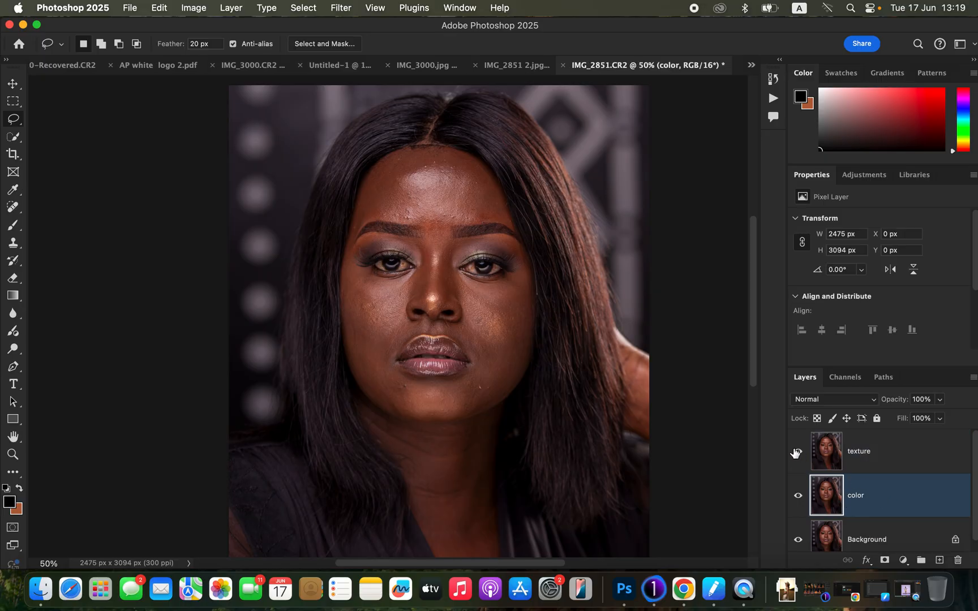
pyautogui.click(798, 454)
pyautogui.click(341, 9)
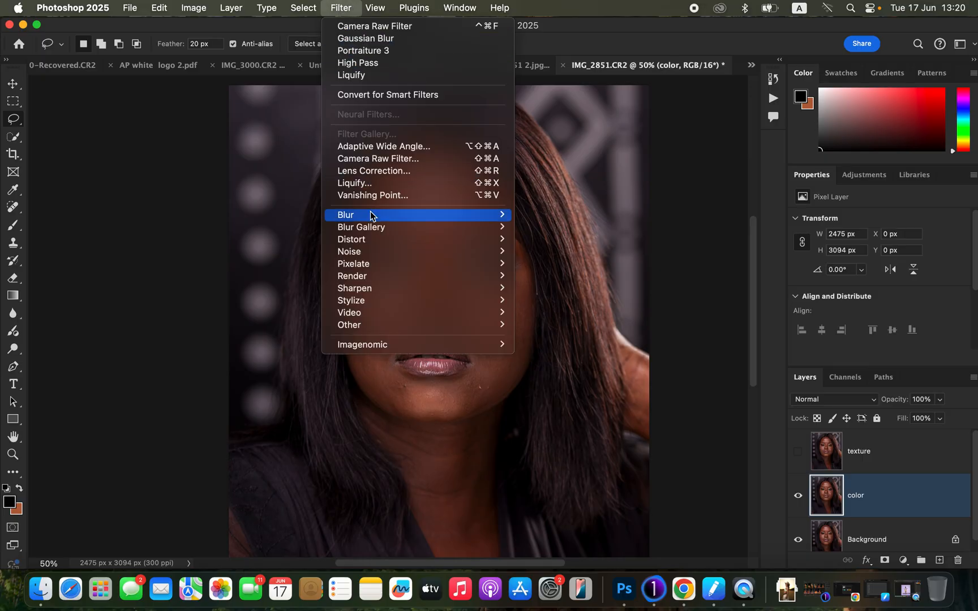
pyautogui.moveTo(367, 216)
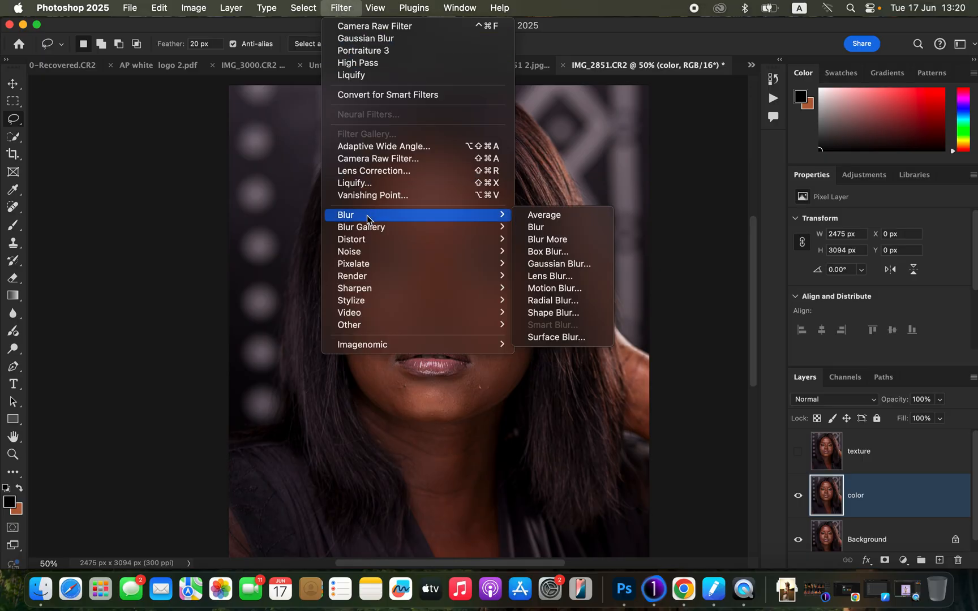
pyautogui.click(582, 265)
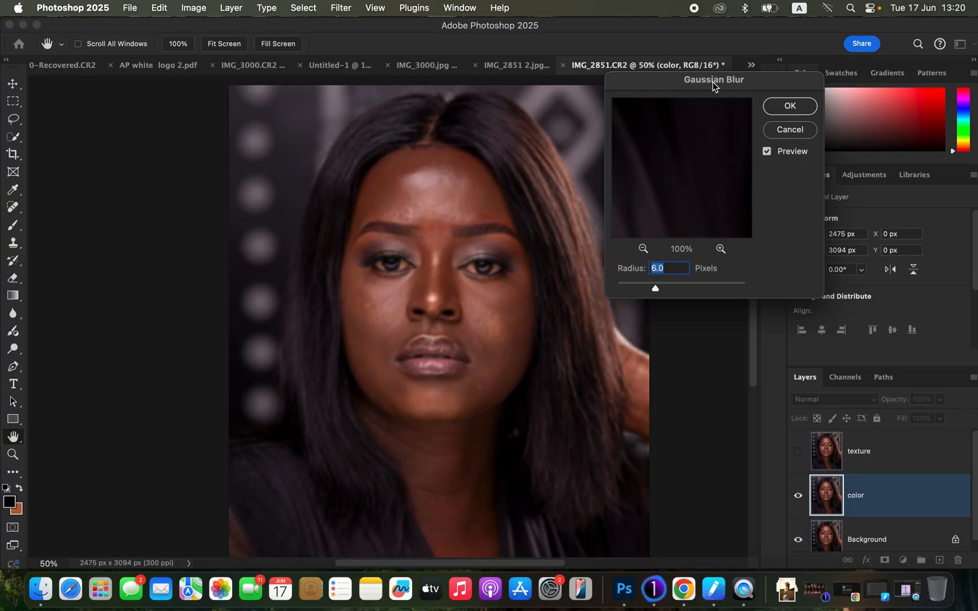
pyautogui.moveTo(711, 91); pyautogui.dragTo(688, 96)
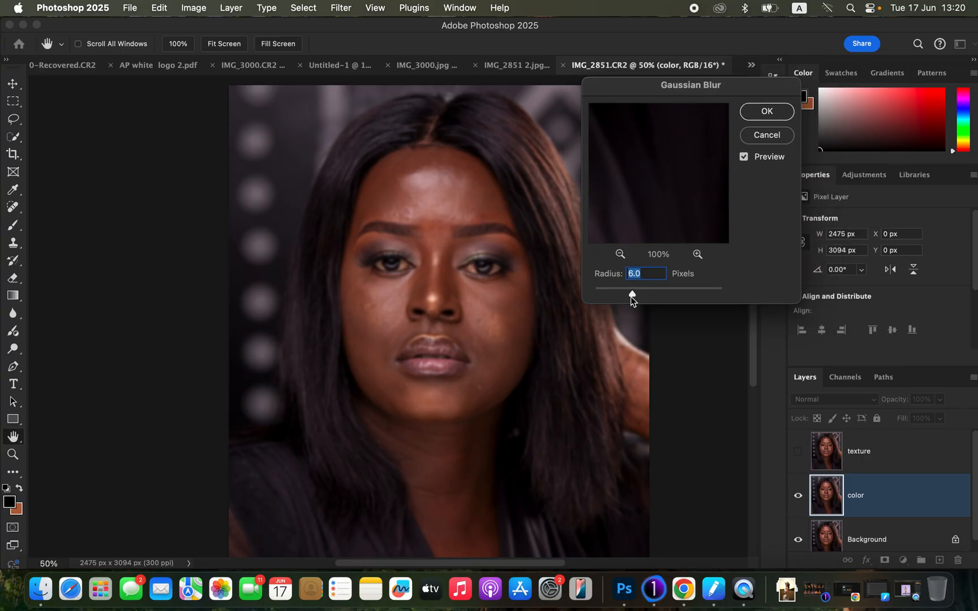
# Lower the Gaussian Blur radius to 0.1 pixels and preview the skin on the forehead and cheek
pyautogui.moveTo(632, 294); pyautogui.dragTo(581, 291)
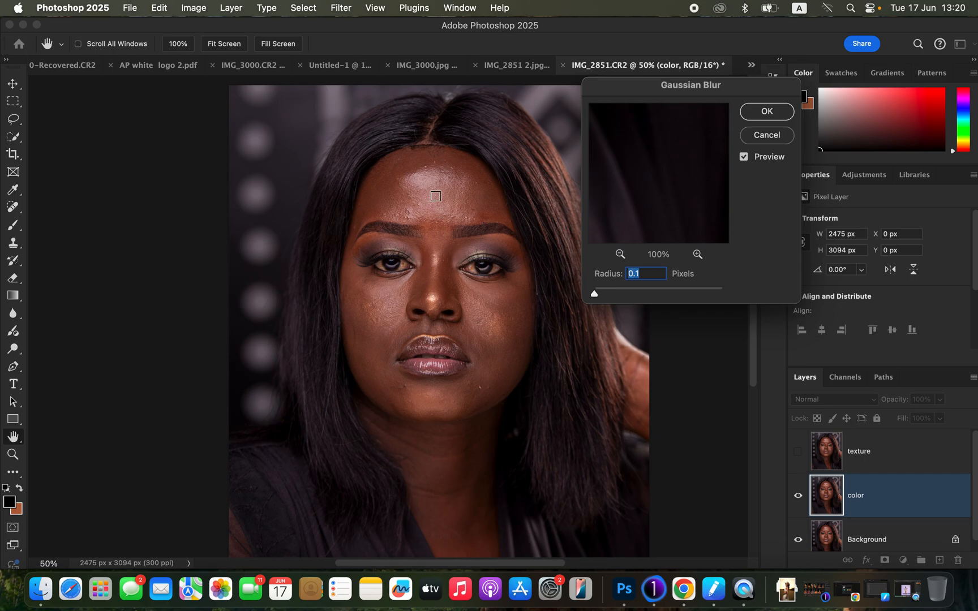
pyautogui.click(424, 214)
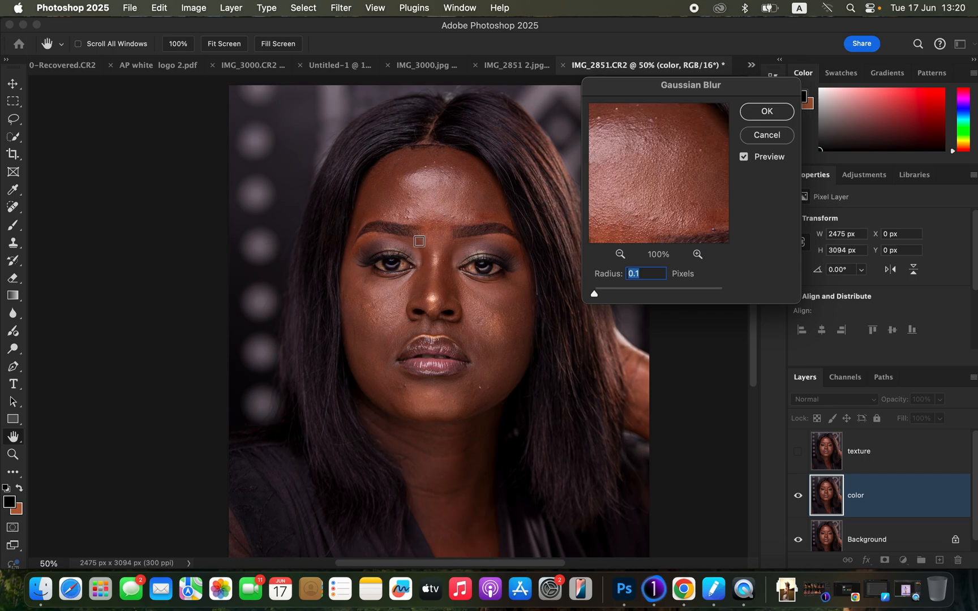
pyautogui.click(438, 220)
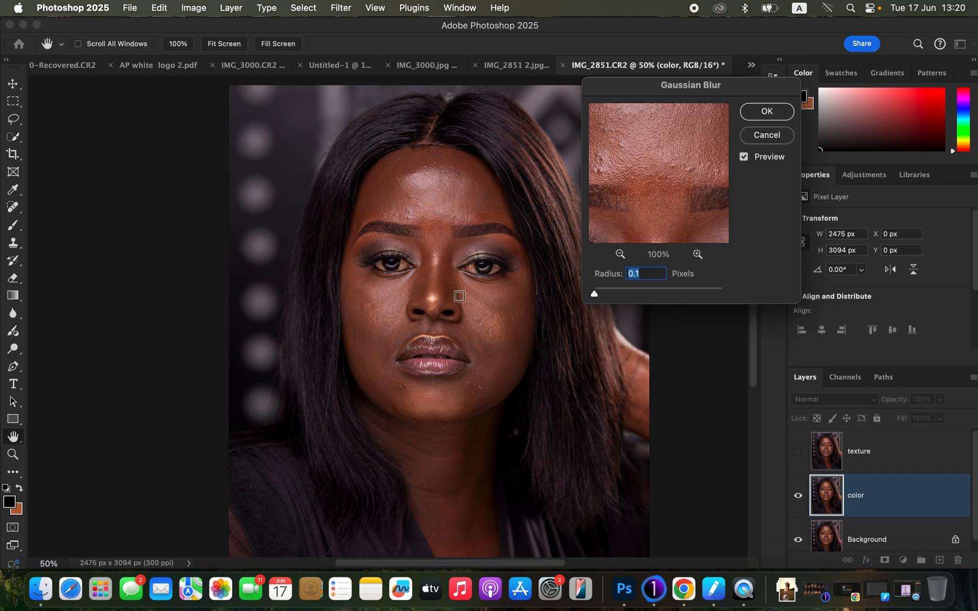
pyautogui.click(501, 305)
pyautogui.click(431, 198)
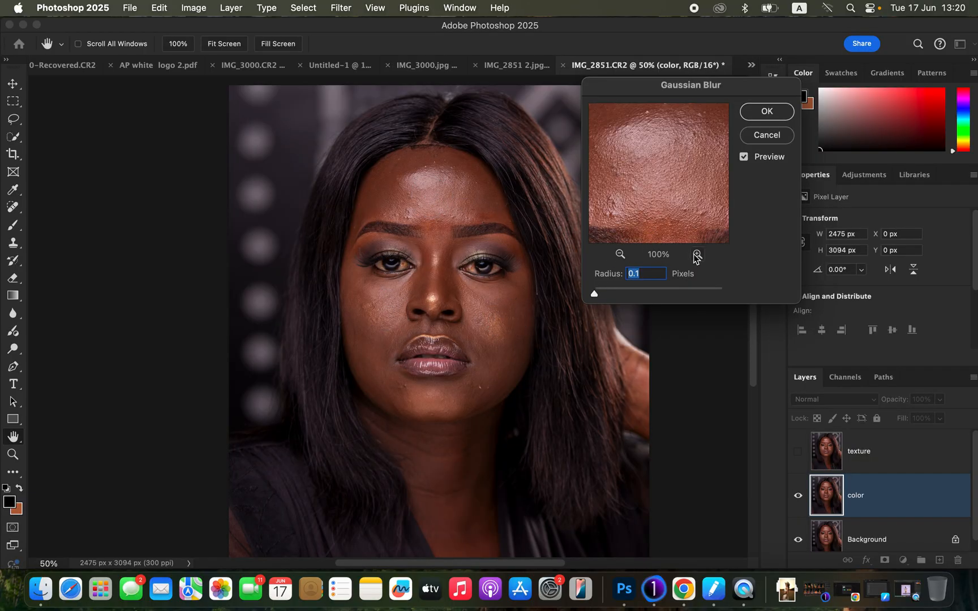
pyautogui.click(430, 190)
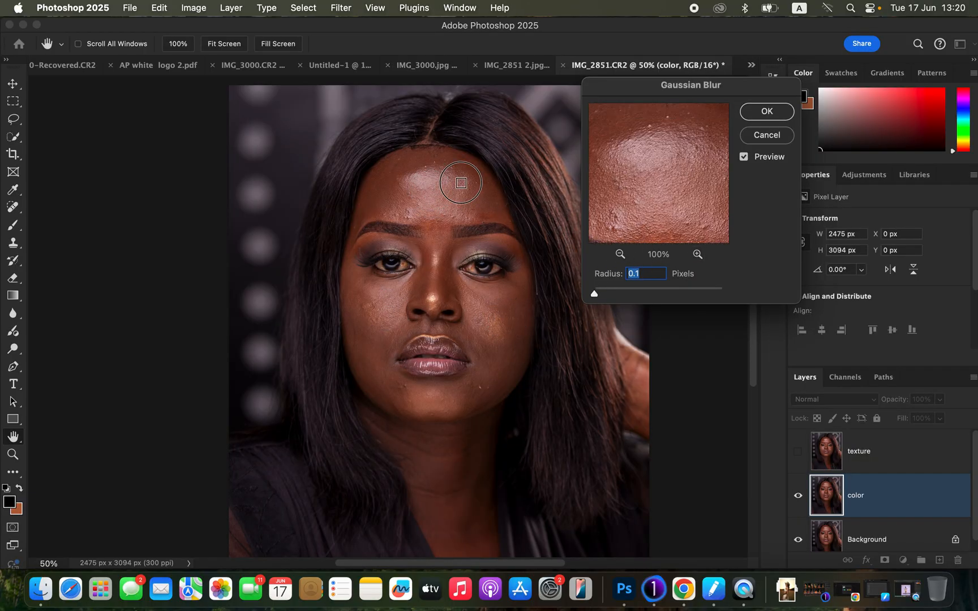
pyautogui.click(396, 222)
pyautogui.click(422, 190)
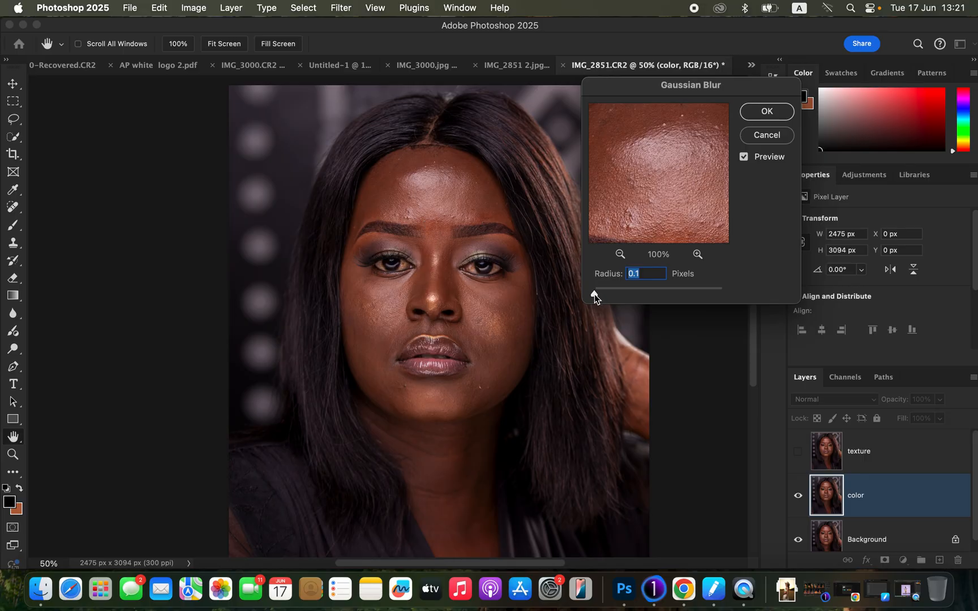
# Blur the color layer with a Gaussian Blur radius of 6.0 pixels, checking the forehead skin in the preview
pyautogui.moveTo(594, 294); pyautogui.dragTo(607, 292)
pyautogui.moveTo(609, 294); pyautogui.dragTo(615, 296)
pyautogui.moveTo(617, 295); pyautogui.dragTo(635, 295)
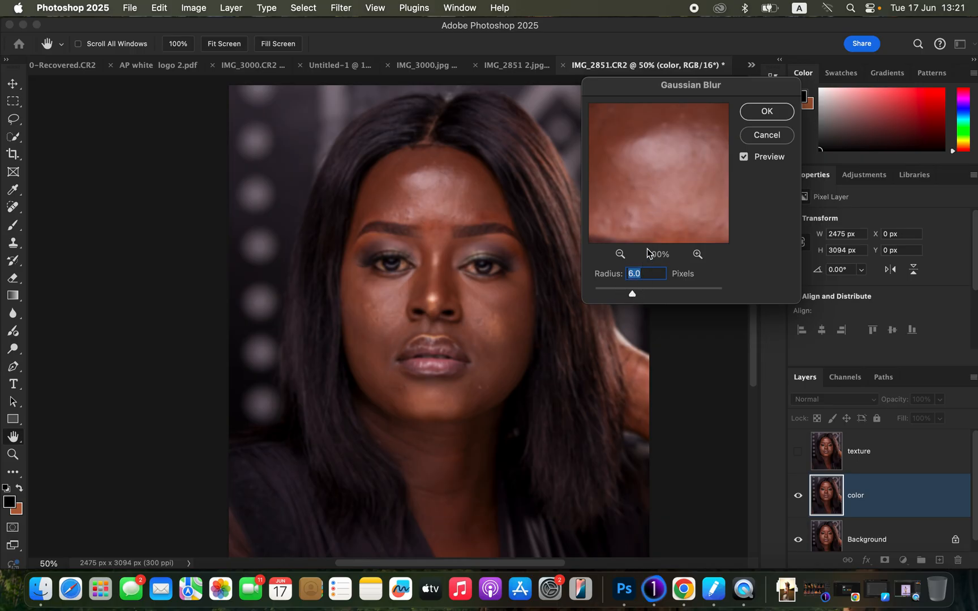
pyautogui.click(674, 180)
pyautogui.click(677, 210)
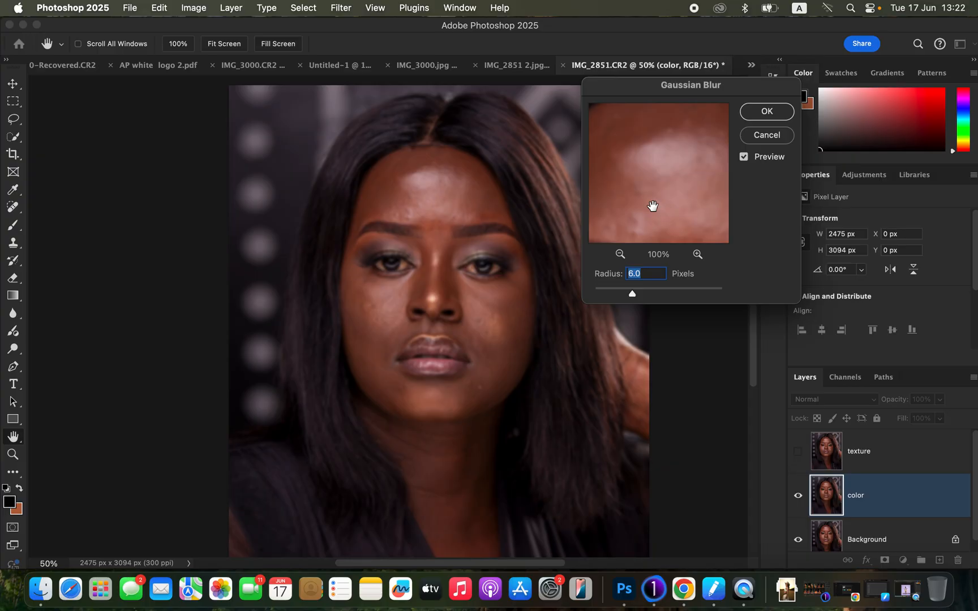
pyautogui.moveTo(663, 212); pyautogui.dragTo(659, 191)
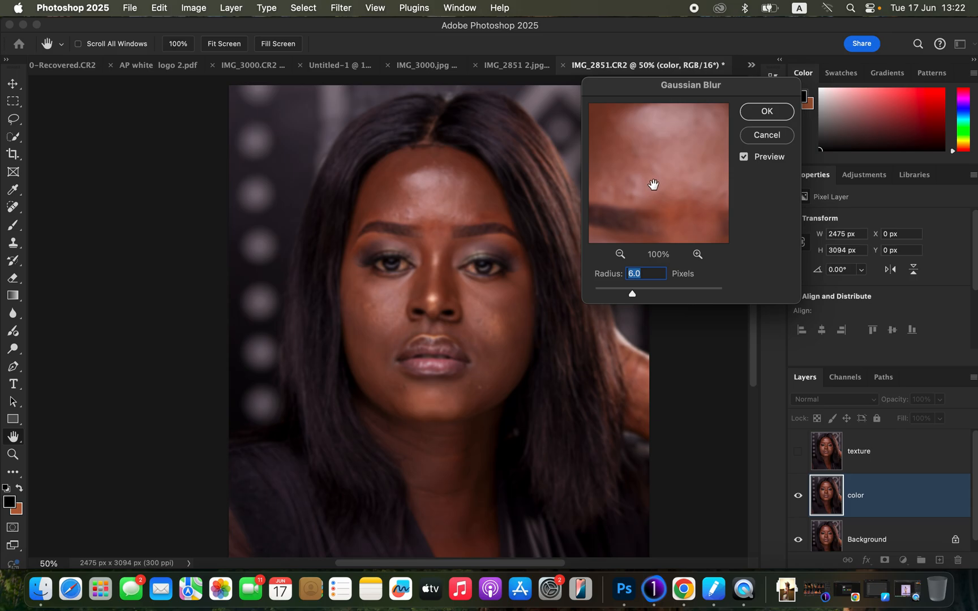
pyautogui.click(765, 113)
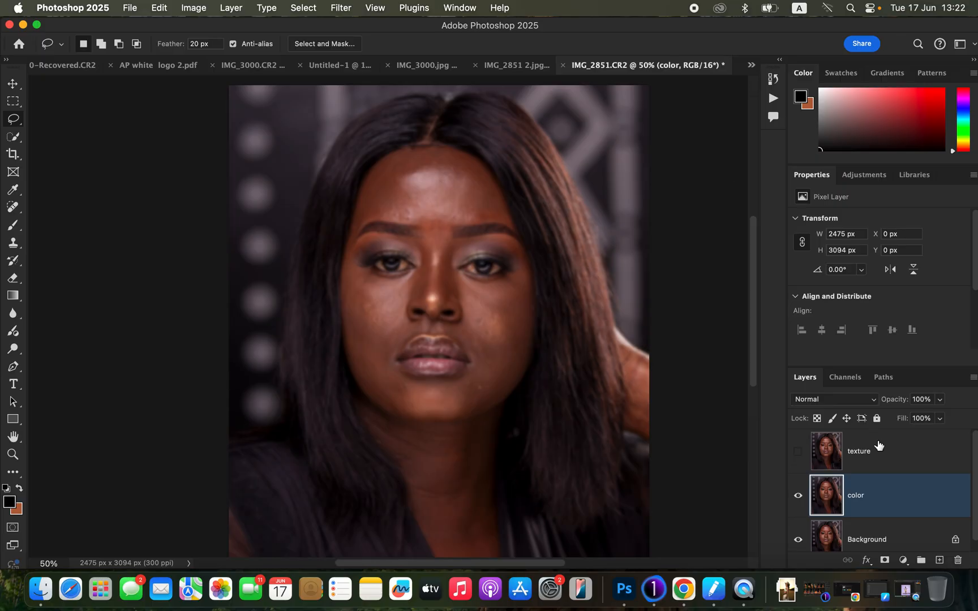
# Make the texture layer visible and open Apply Image on it
pyautogui.click(891, 458)
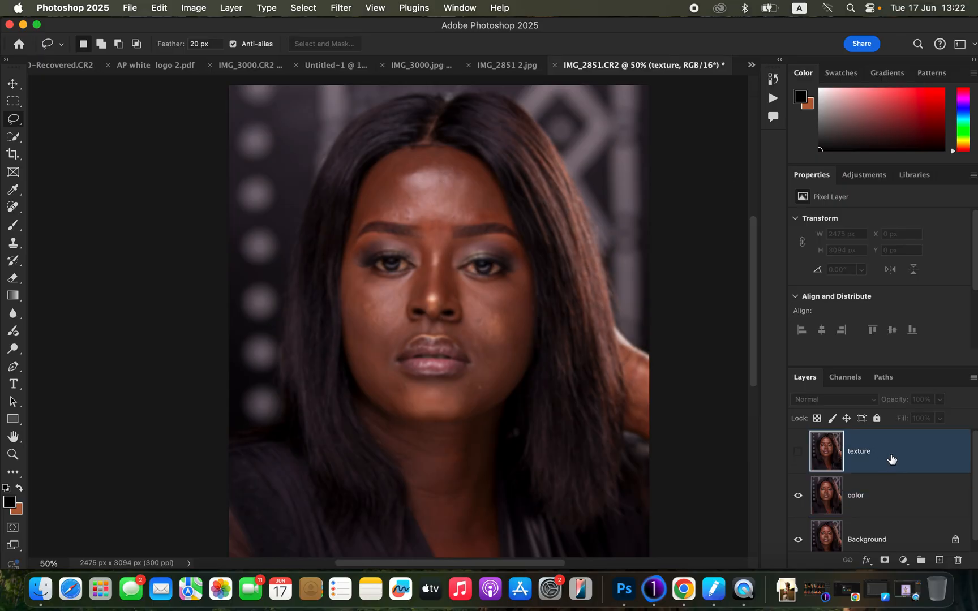
pyautogui.click(800, 456)
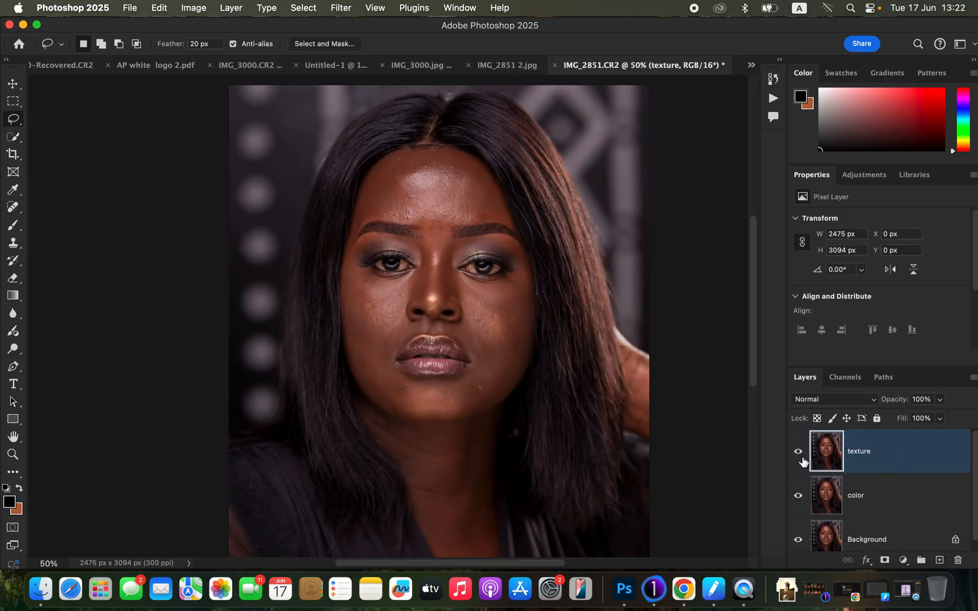
pyautogui.click(195, 8)
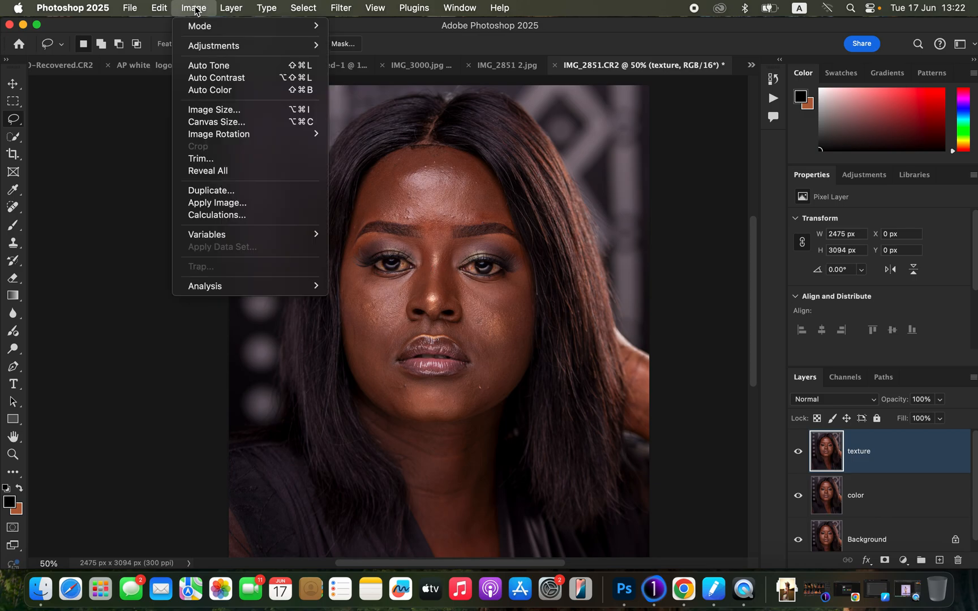
pyautogui.click(237, 202)
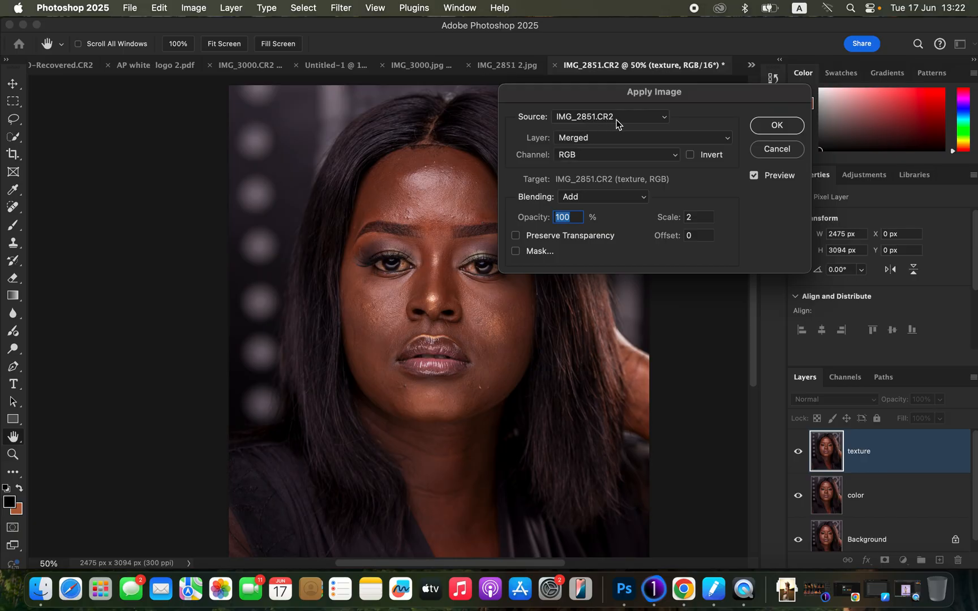
# Use the color layer as the Apply Image source, keeping Add blending and turning on Invert
pyautogui.click(601, 139)
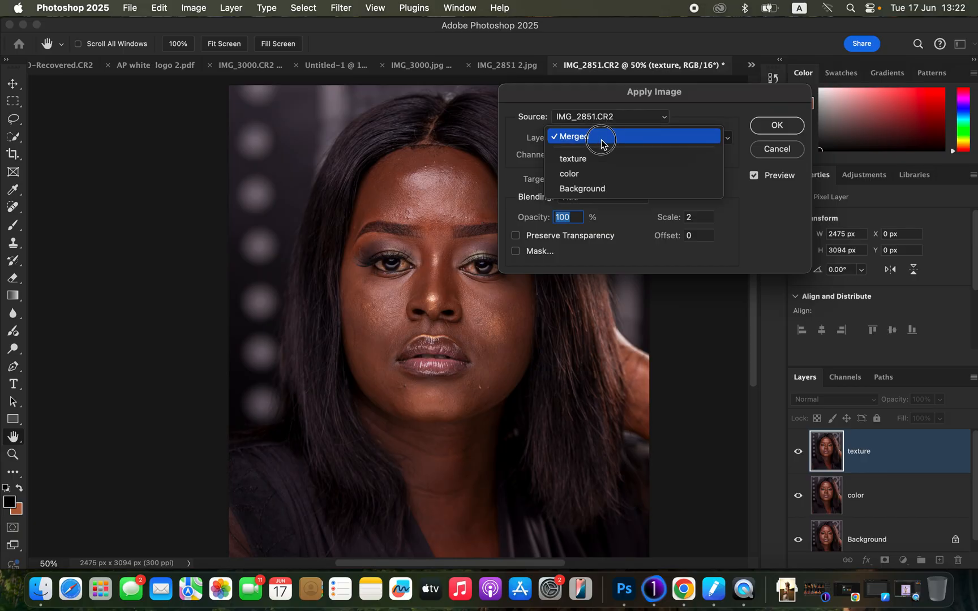
pyautogui.click(597, 175)
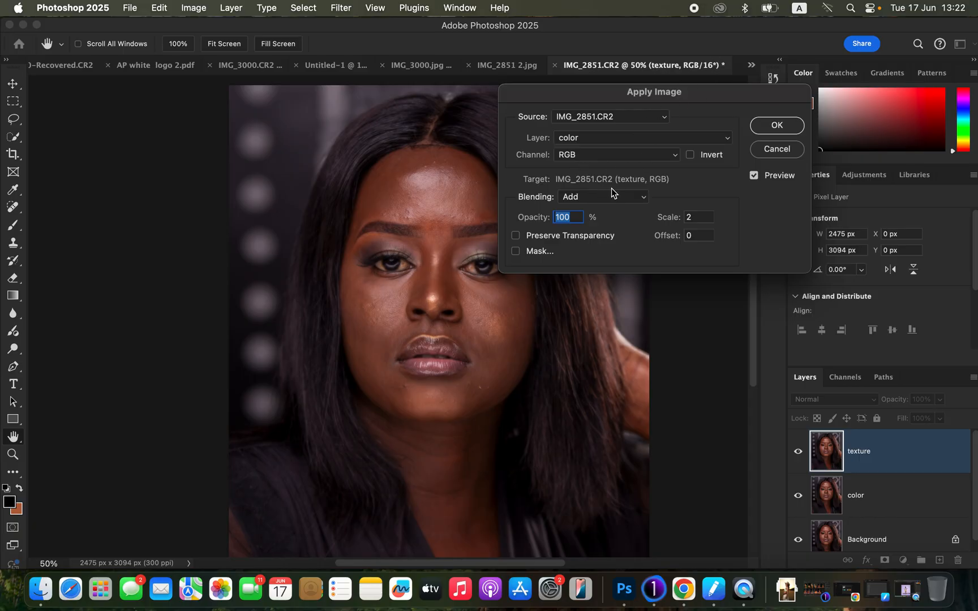
pyautogui.click(611, 195)
pyautogui.click(620, 200)
pyautogui.click(691, 155)
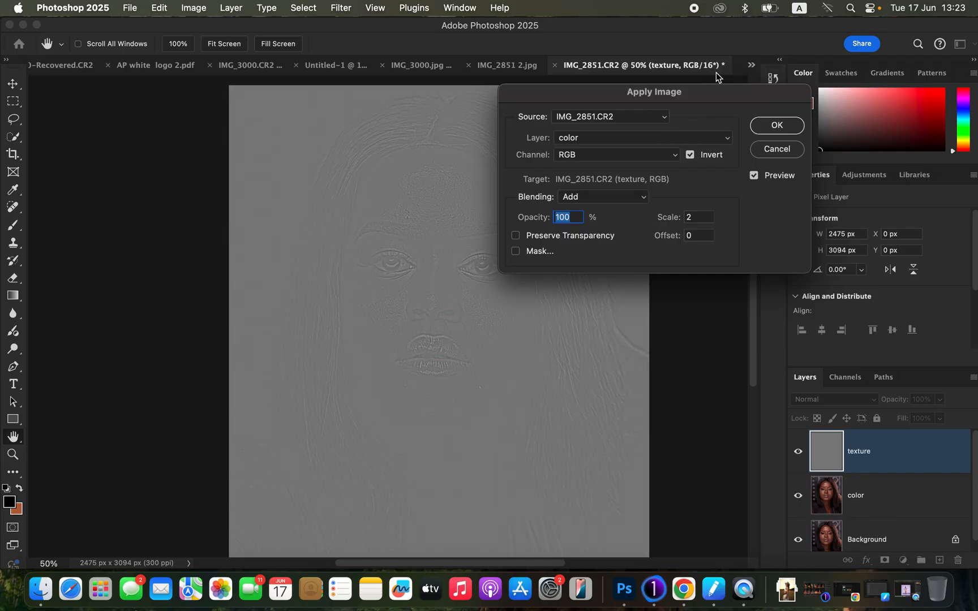
# Change the Apply Image blending to Subtract and turn off Invert for the color source layer
pyautogui.click(611, 140)
pyautogui.click(611, 141)
pyautogui.click(609, 158)
pyautogui.click(609, 157)
pyautogui.click(604, 196)
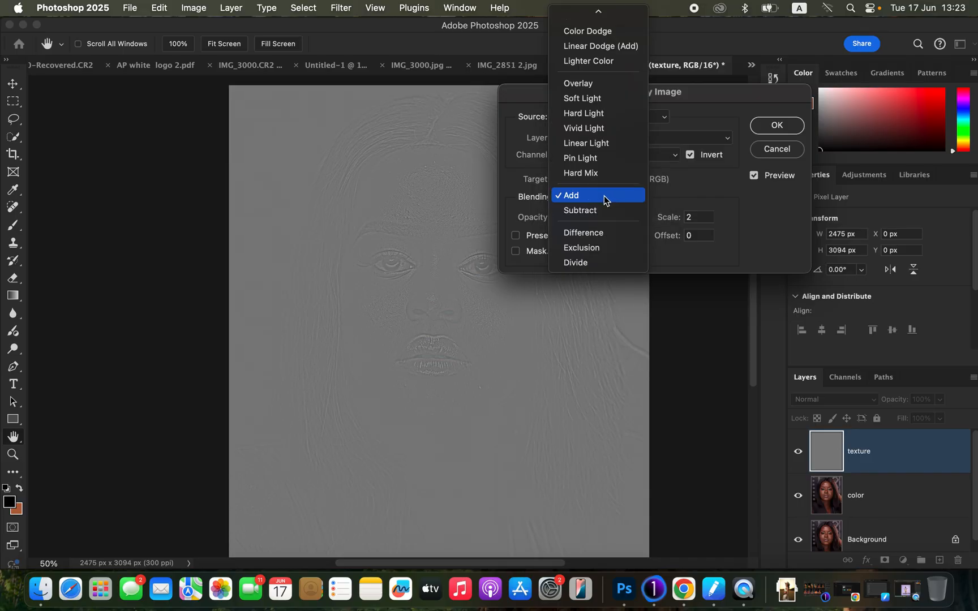
pyautogui.click(605, 212)
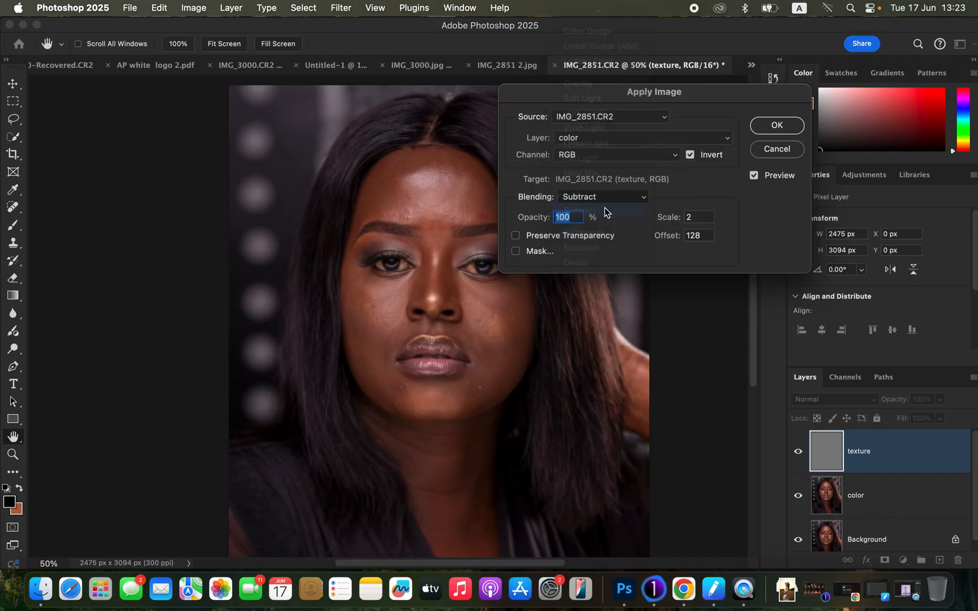
pyautogui.click(690, 156)
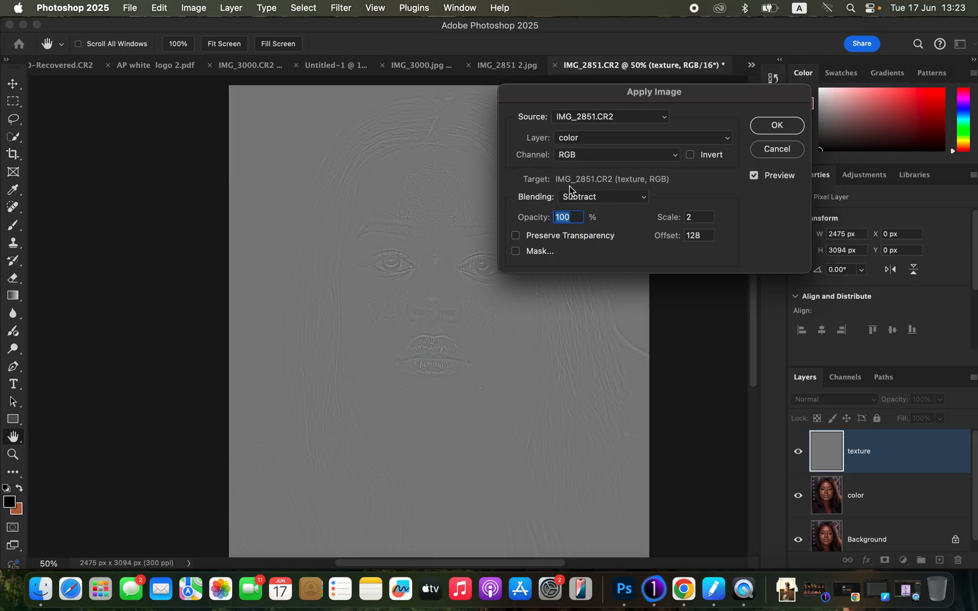
# Set the Apply Image blending back to Add with Invert turned on, and apply it to the texture layer
pyautogui.click(600, 198)
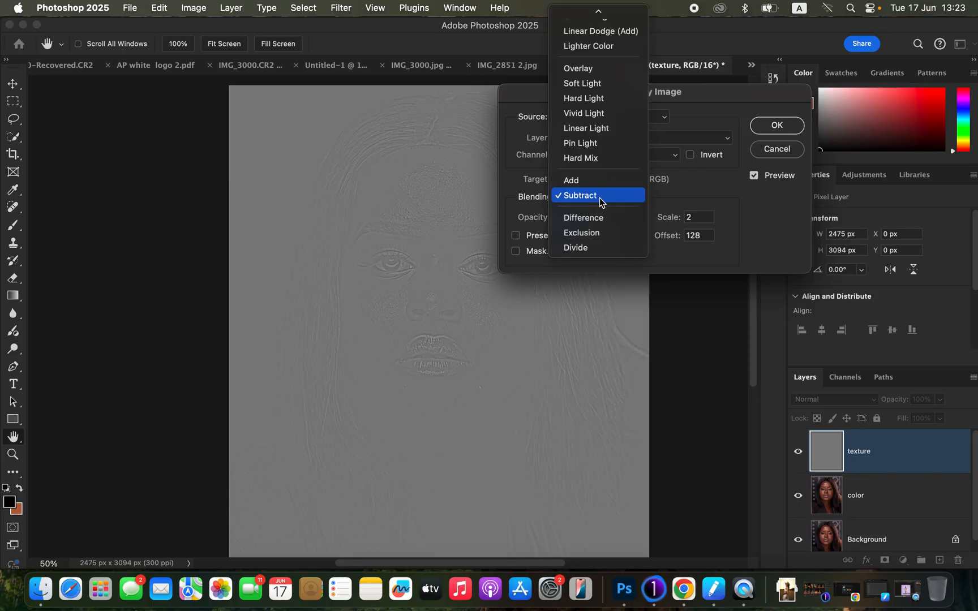
pyautogui.click(599, 182)
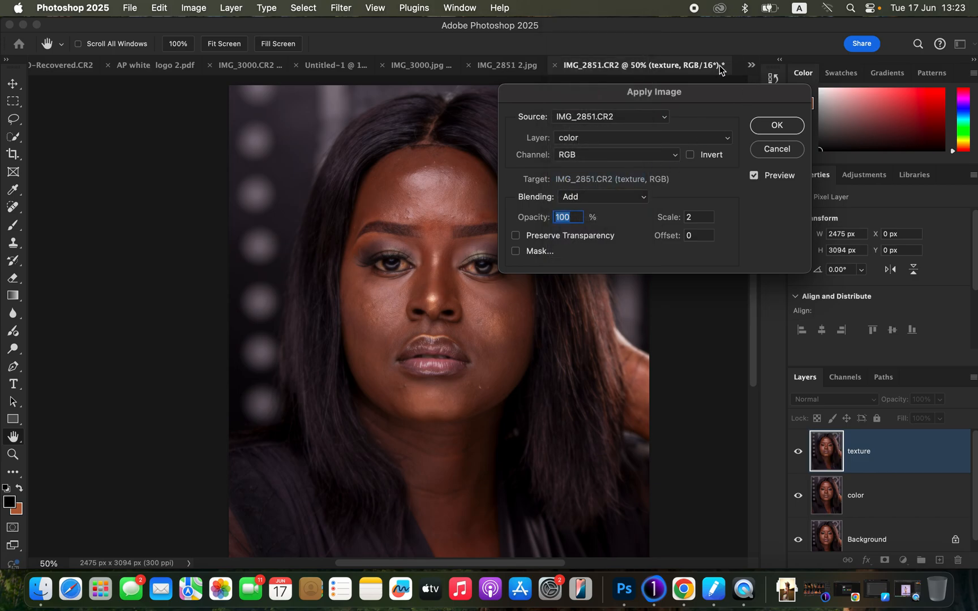
pyautogui.click(693, 156)
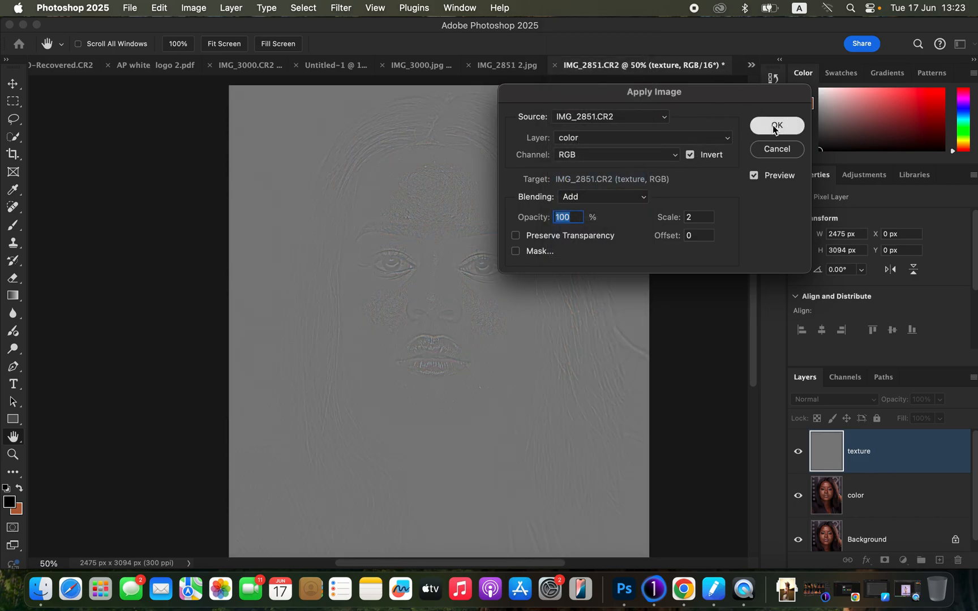
pyautogui.click(777, 126)
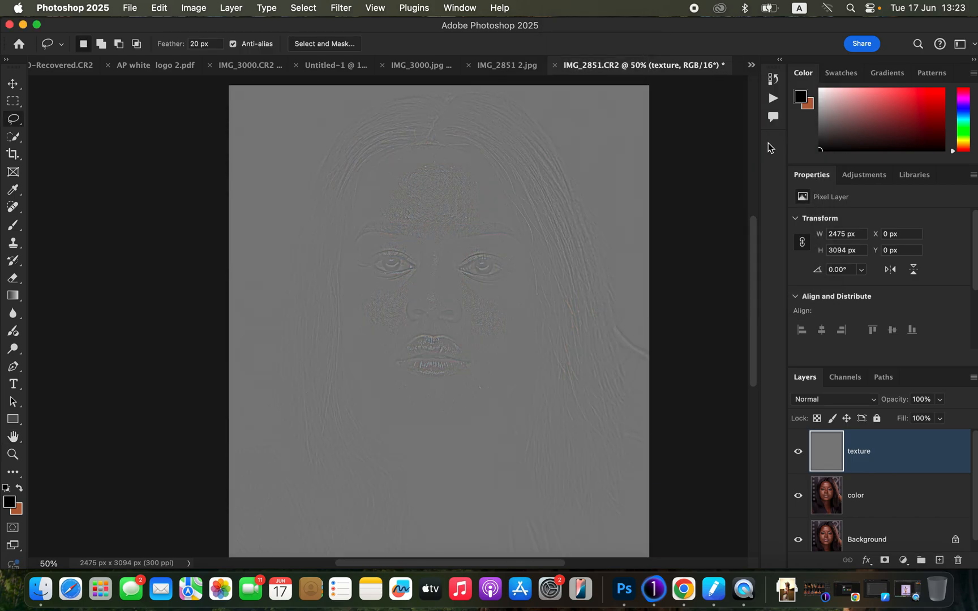
# Change the texture layer's blend mode to Linear Light and group it with the color layer
pyautogui.click(833, 399)
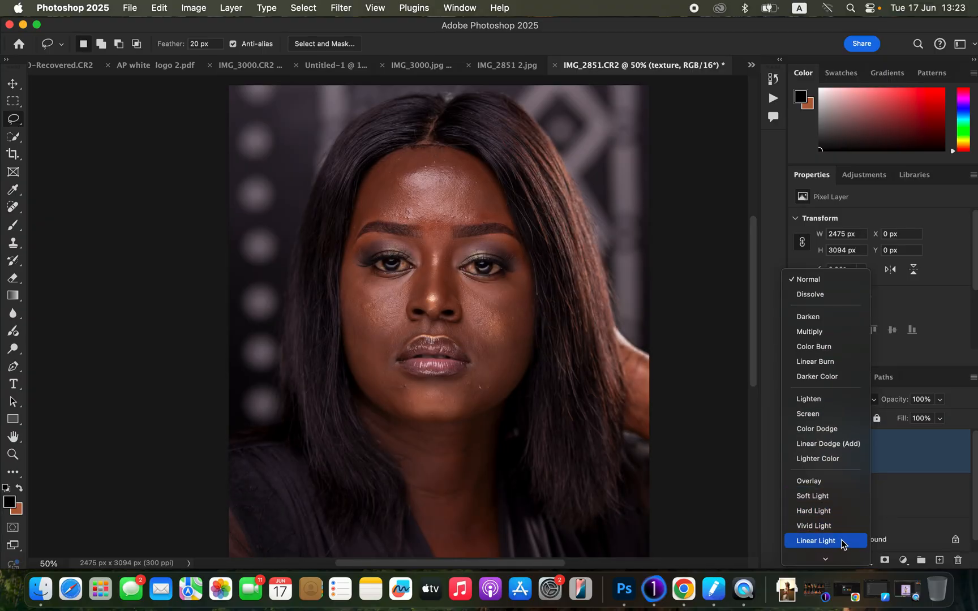
pyautogui.click(842, 542)
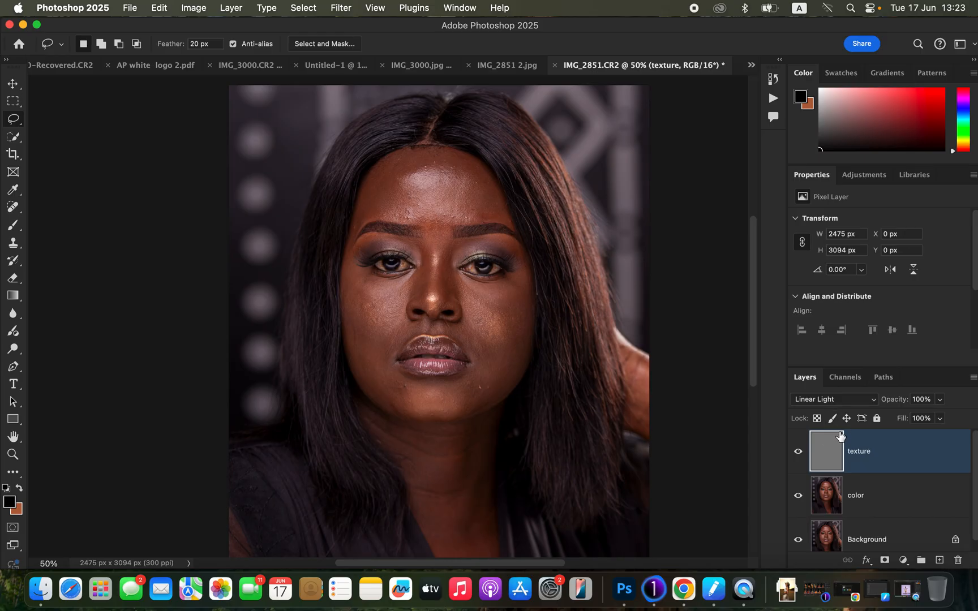
pyautogui.keyDown('shift'); pyautogui.click(897, 499); pyautogui.keyUp('shift')
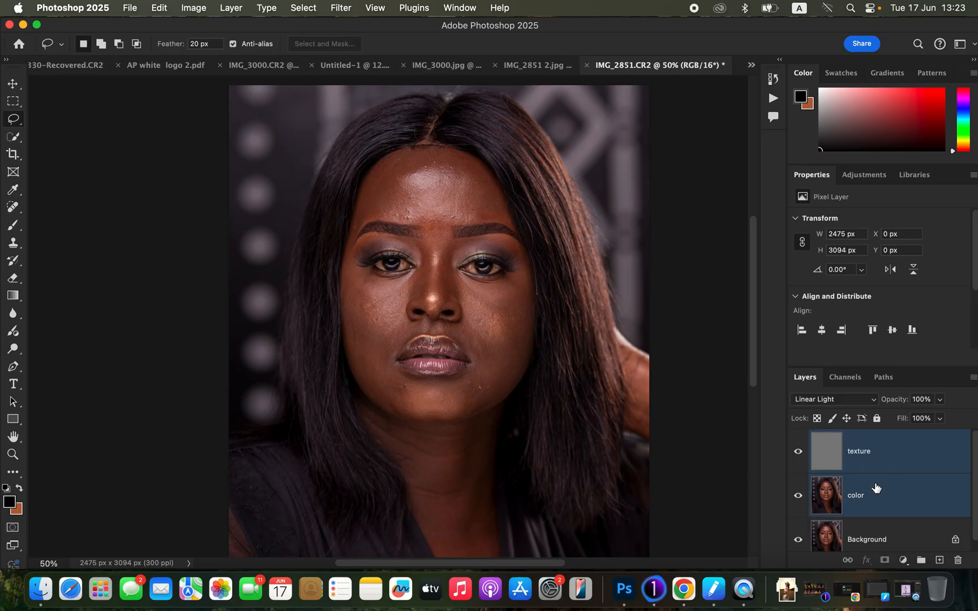
pyautogui.press('super+g')
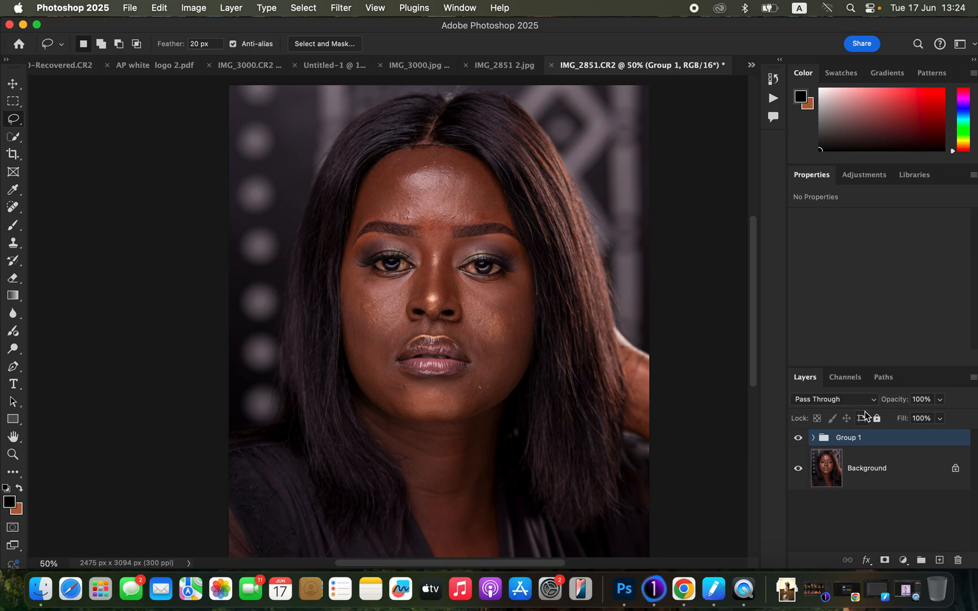
# Expand the new group, select the color layer inside it and switch to the Mixer Brush Tool
pyautogui.click(814, 439)
pyautogui.click(813, 439)
pyautogui.click(814, 440)
pyautogui.click(894, 515)
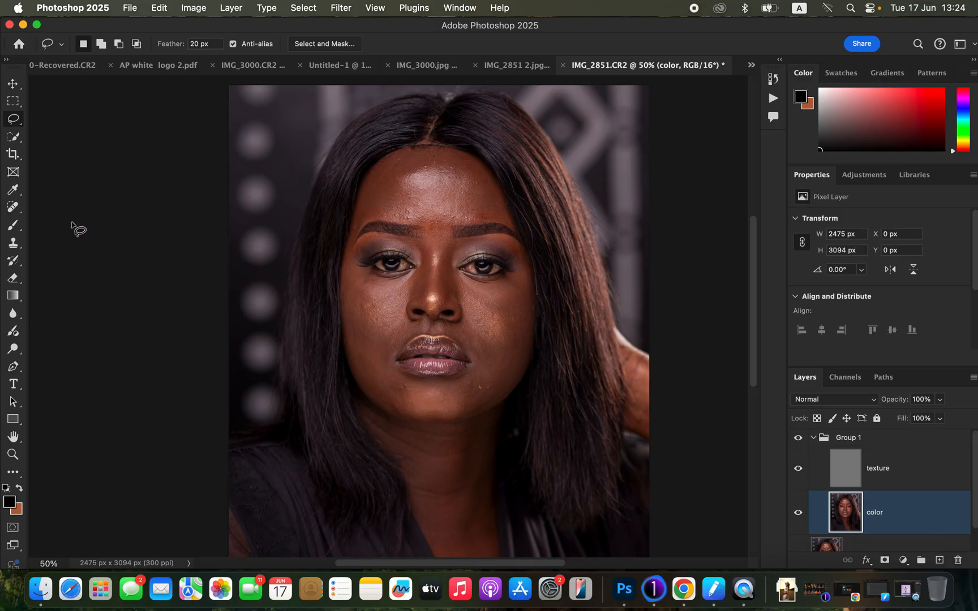
pyautogui.click(12, 225)
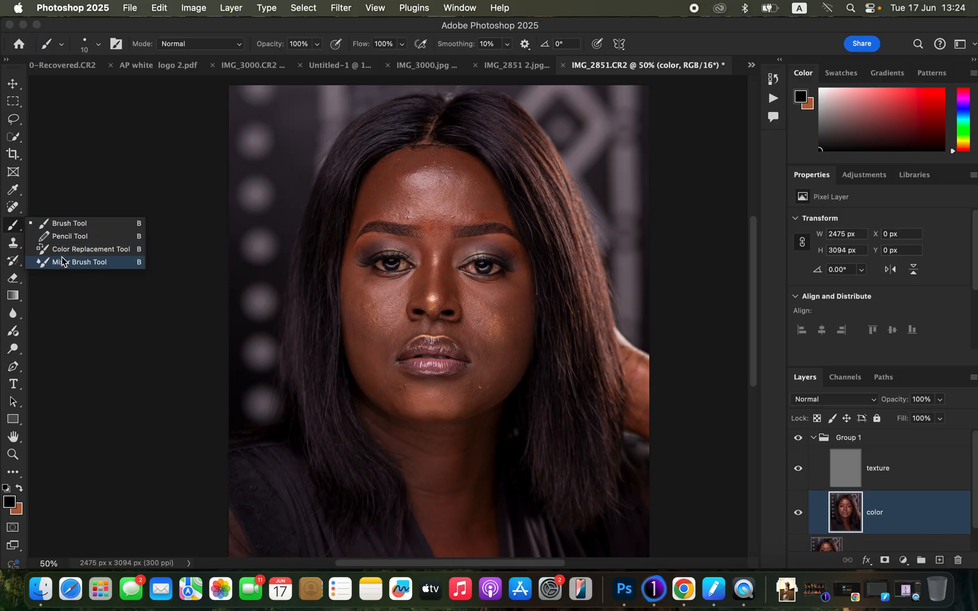
pyautogui.click(63, 262)
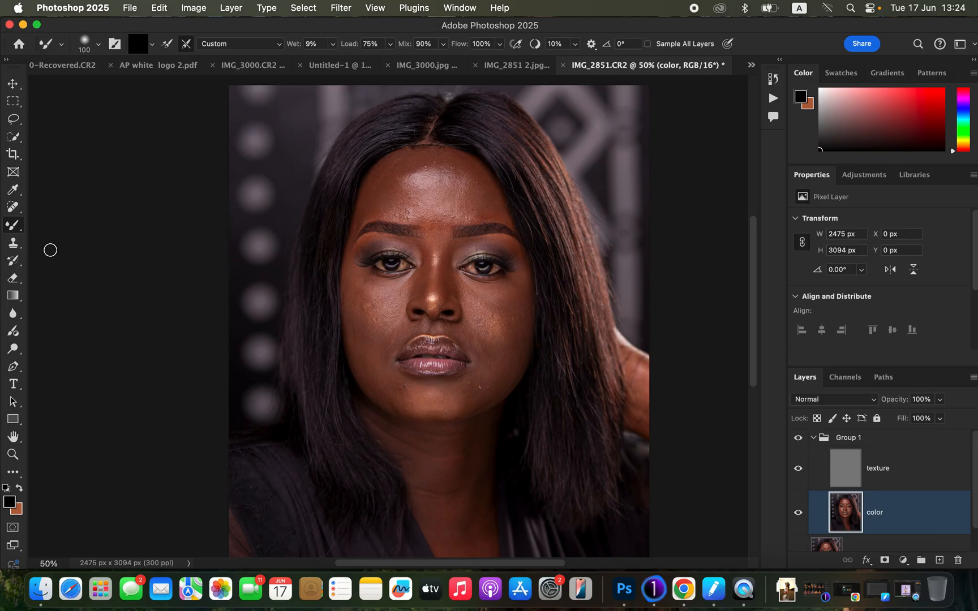
pyautogui.rightClick(13, 225)
pyautogui.click(61, 262)
# Clean the Mixer Brush of its loaded black color, keeping the Soft Round tip and leaving loading after each stroke off
pyautogui.click(99, 44)
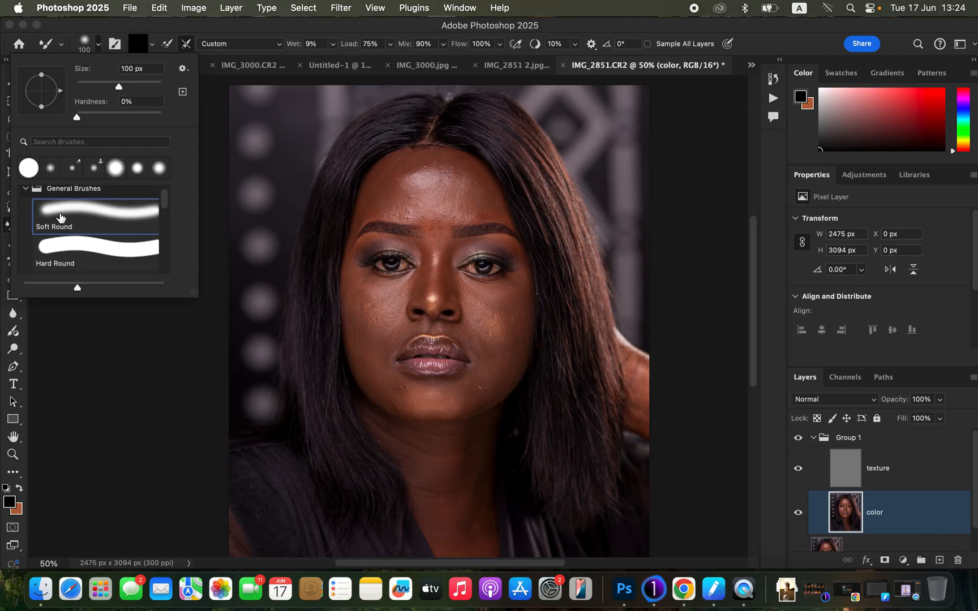
pyautogui.click(157, 25)
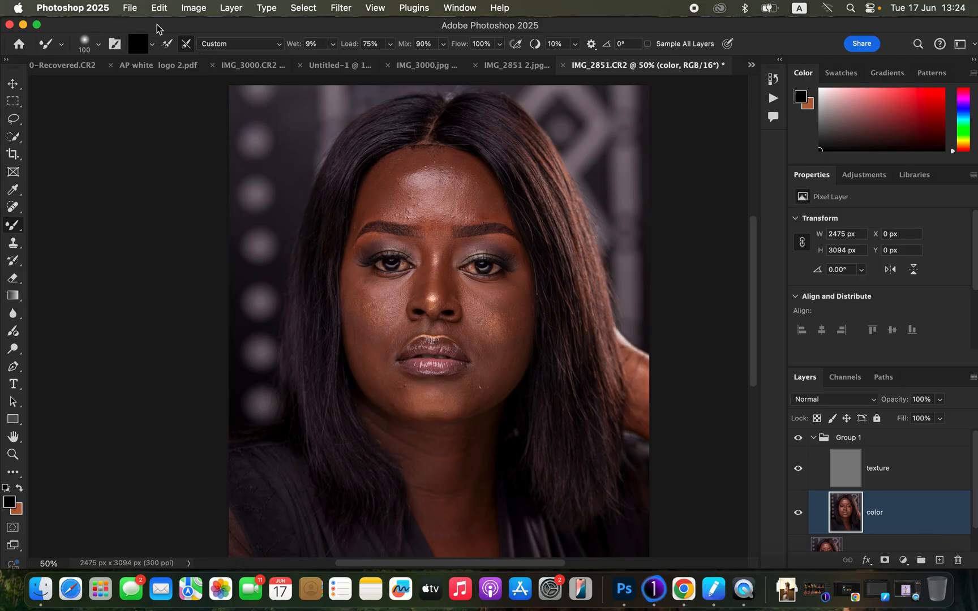
pyautogui.click(151, 44)
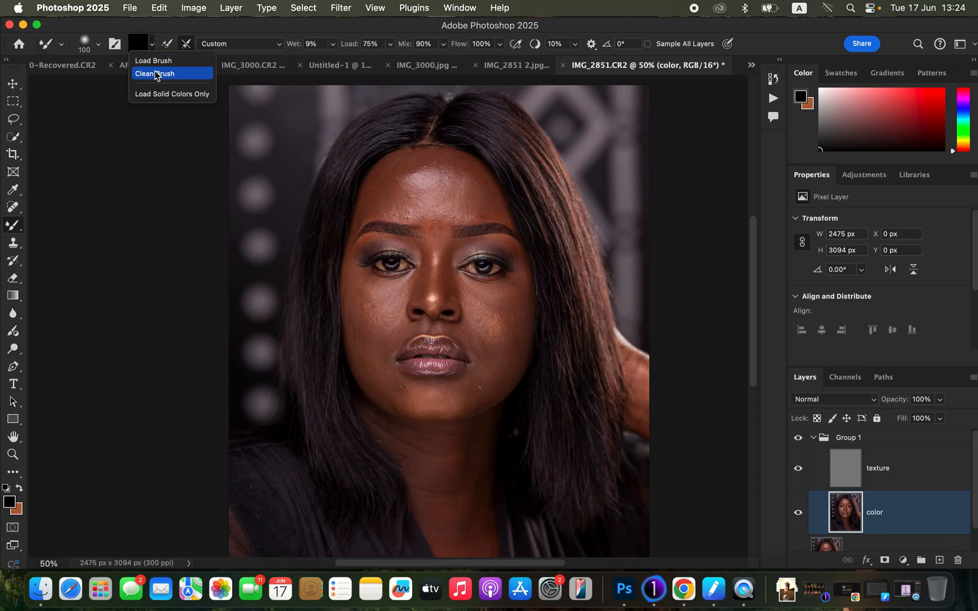
pyautogui.click(155, 74)
pyautogui.click(152, 45)
pyautogui.click(157, 74)
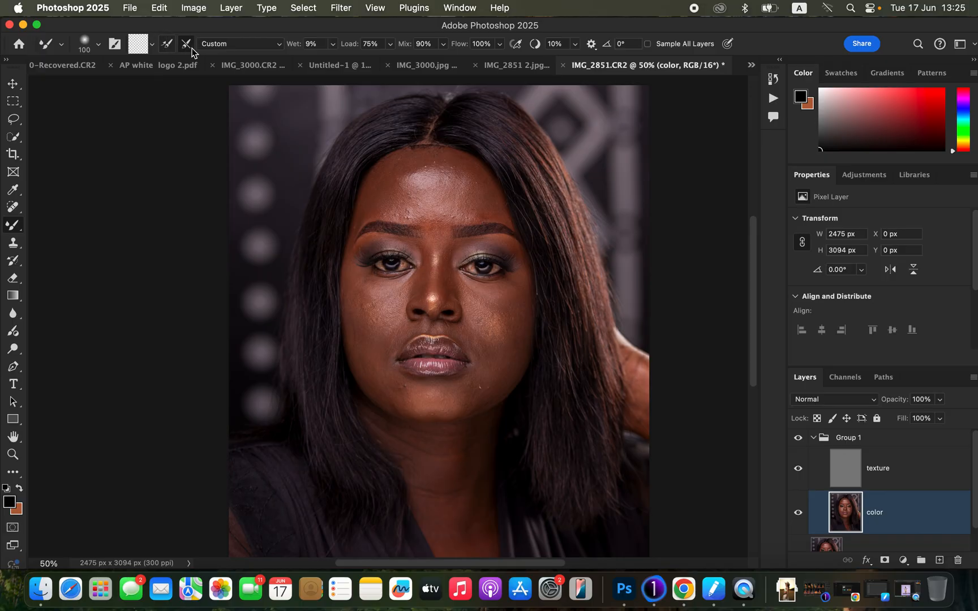
pyautogui.click(169, 48)
pyautogui.click(167, 45)
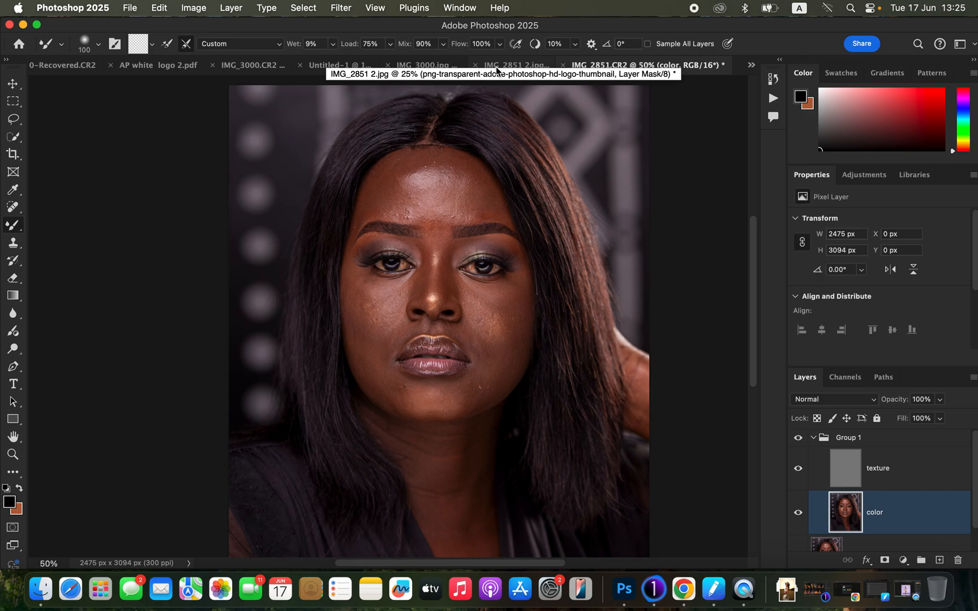
pyautogui.click(99, 43)
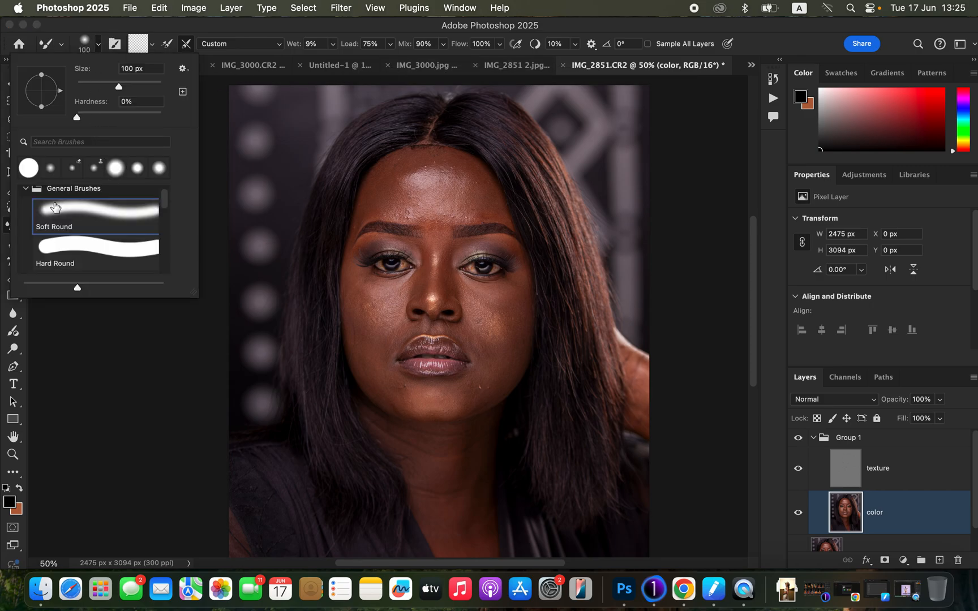
pyautogui.click(158, 33)
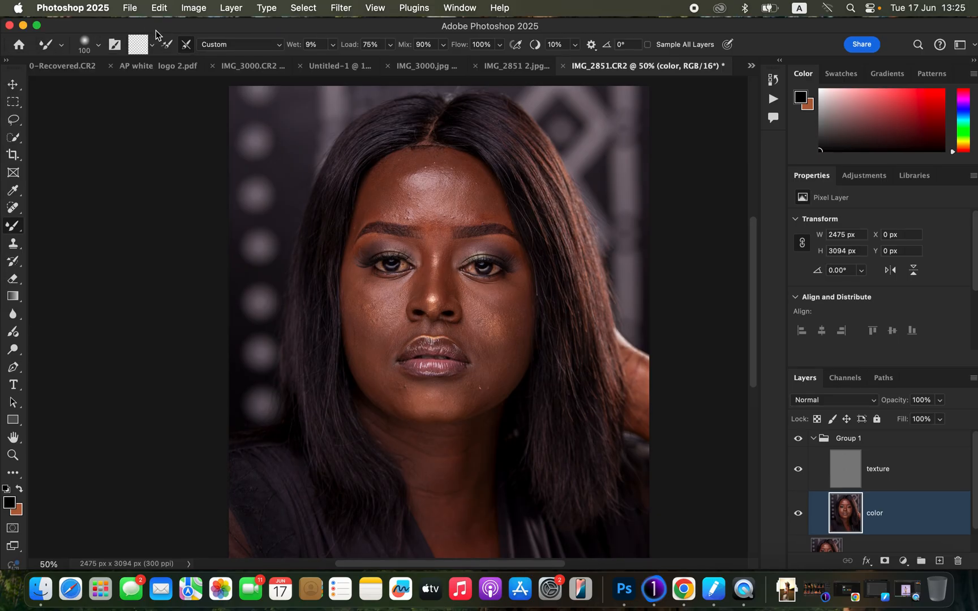
pyautogui.click(153, 46)
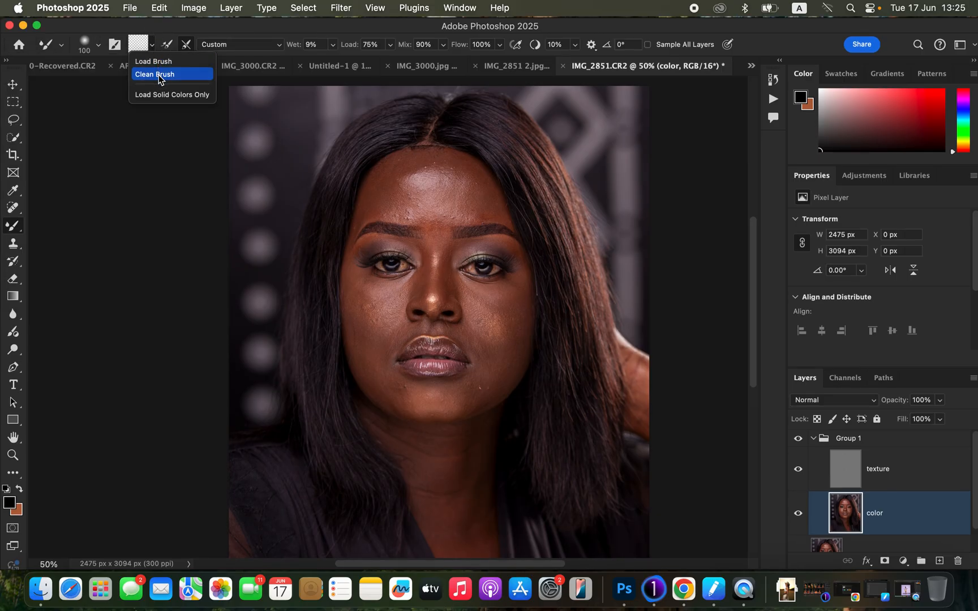
pyautogui.click(157, 74)
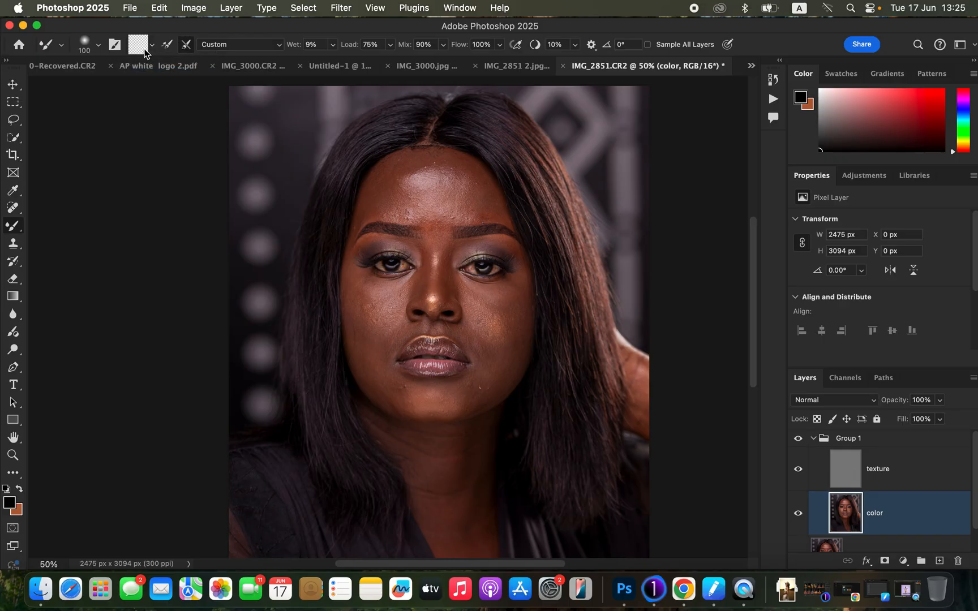
pyautogui.click(186, 45)
# Hide the texture layer and examine the uneven skin tones on the color layer up close
pyautogui.click(798, 470)
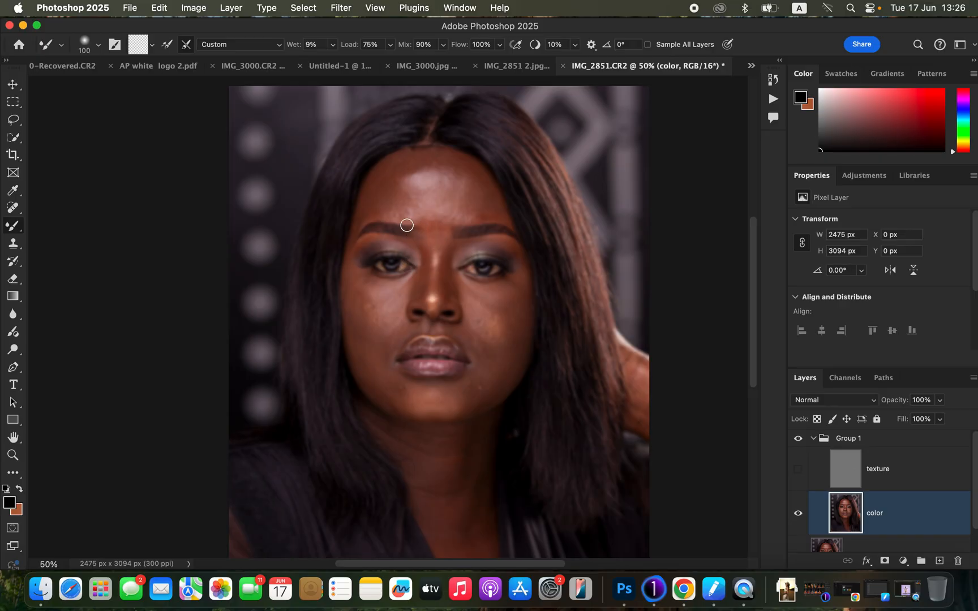
pyautogui.press('super+equal')
pyautogui.press('super+equal')
pyautogui.press('super+equal')
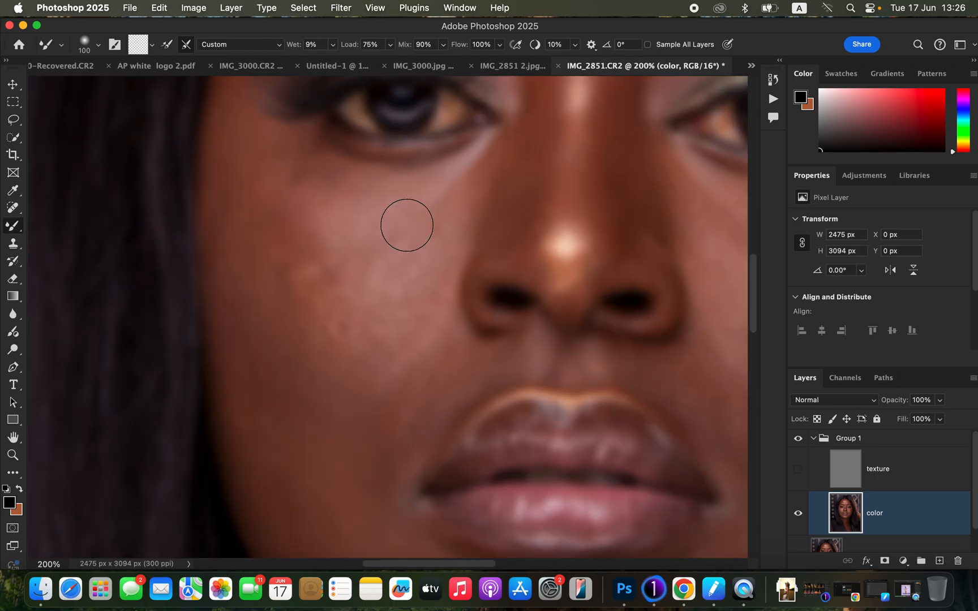
pyautogui.press('super+minus')
pyautogui.press('super+minus')
pyautogui.press('super+minus')
pyautogui.press('super+minus')
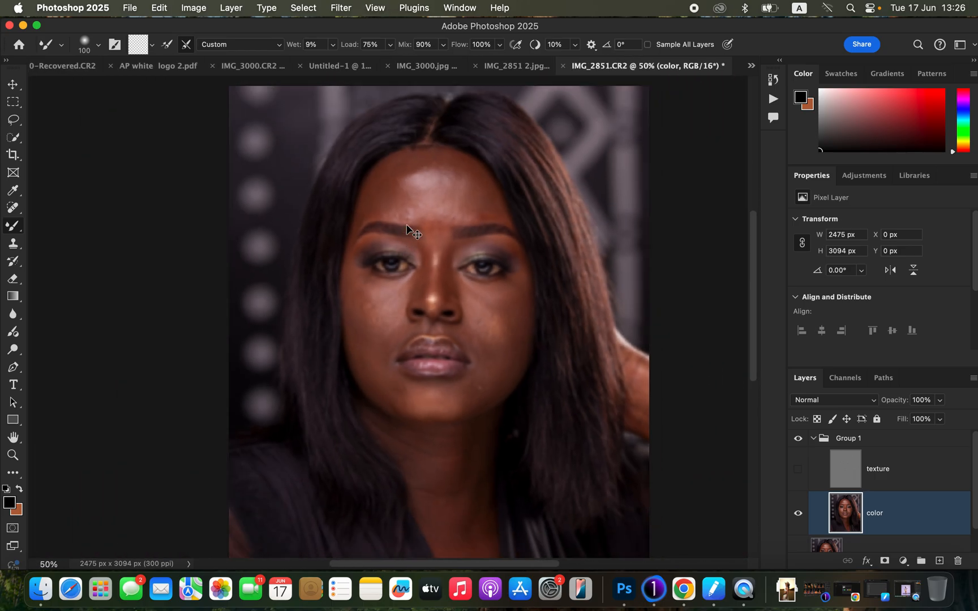
pyautogui.press('super+equal')
pyautogui.press('super+equal')
pyautogui.press('super+equal')
pyautogui.press('super+equal')
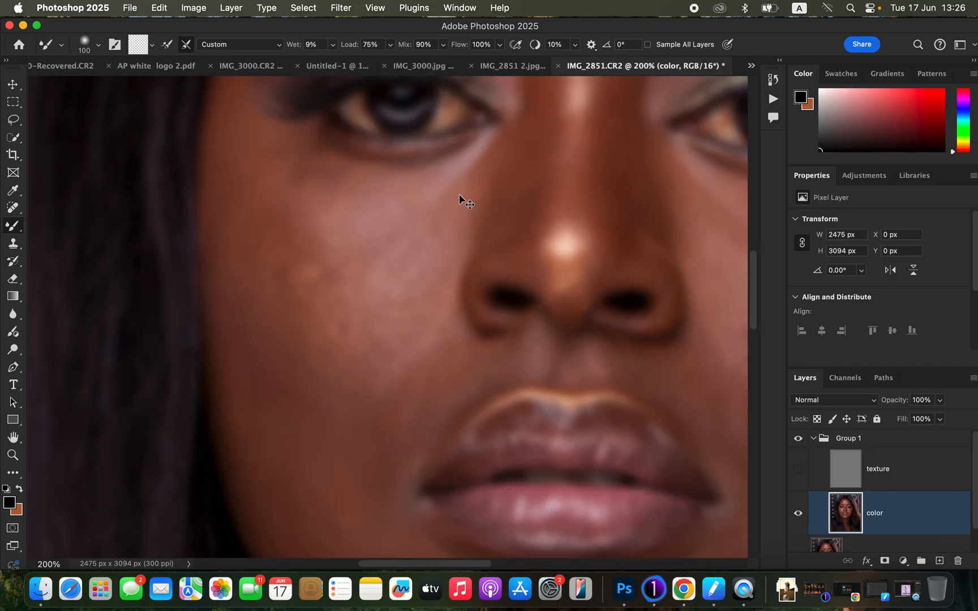
pyautogui.press('super+minus')
pyautogui.press('super+minus')
pyautogui.press('super+minus')
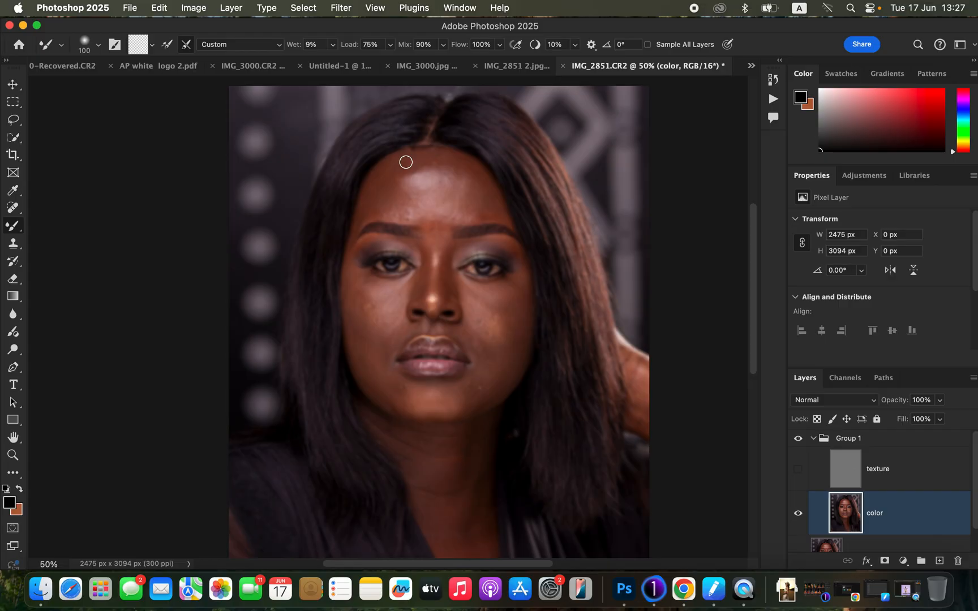
# Blend the forehead highlights and tones on the color layer with the Mixer Brush at 125 px
pyautogui.press(']')
pyautogui.press(']')
pyautogui.press(']')
pyautogui.press(']')
pyautogui.press(']')
pyautogui.press(']')
pyautogui.press(']')
pyautogui.press(']')
pyautogui.press('[')
pyautogui.press('[')
pyautogui.press('[')
pyautogui.press('[')
pyautogui.press('[')
pyautogui.moveTo(474, 183)
pyautogui.mouseDown()
pyautogui.moveTo(470, 173)
pyautogui.moveTo(482, 188)
pyautogui.moveTo(477, 206)
pyautogui.moveTo(487, 206)
pyautogui.moveTo(485, 191)
pyautogui.moveTo(491, 207)
pyautogui.moveTo(474, 176)
pyautogui.moveTo(443, 160)
pyautogui.moveTo(473, 182)
pyautogui.moveTo(484, 203)
pyautogui.moveTo(475, 212)
pyautogui.moveTo(487, 207)
pyautogui.moveTo(458, 168)
pyautogui.moveTo(400, 166)
pyautogui.moveTo(385, 181)
pyautogui.moveTo(397, 211)
pyautogui.moveTo(471, 183)
pyautogui.moveTo(499, 210)
pyautogui.moveTo(466, 173)
pyautogui.moveTo(421, 172)
pyautogui.moveTo(437, 180)
pyautogui.mouseUp()
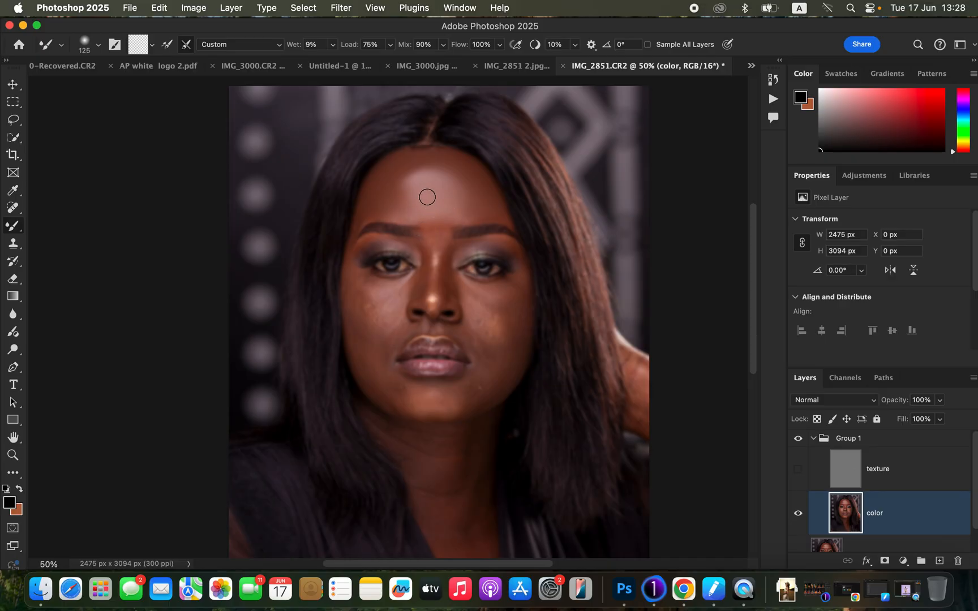
pyautogui.moveTo(409, 195)
pyautogui.mouseDown()
pyautogui.moveTo(399, 194)
pyautogui.moveTo(411, 171)
pyautogui.moveTo(449, 170)
pyautogui.moveTo(467, 197)
pyautogui.moveTo(461, 217)
pyautogui.moveTo(464, 191)
pyautogui.moveTo(444, 168)
pyautogui.moveTo(409, 175)
pyautogui.mouseUp()
# Enlarge the Mixer Brush to 175 px and smooth the tones across the whole forehead
pyautogui.press(']')
pyautogui.press(']')
pyautogui.moveTo(403, 185)
pyautogui.mouseDown()
pyautogui.moveTo(436, 170)
pyautogui.moveTo(460, 187)
pyautogui.moveTo(463, 200)
pyautogui.moveTo(425, 174)
pyautogui.moveTo(403, 188)
pyautogui.moveTo(425, 166)
pyautogui.moveTo(446, 170)
pyautogui.moveTo(467, 202)
pyautogui.moveTo(415, 196)
pyautogui.moveTo(409, 178)
pyautogui.moveTo(437, 208)
pyautogui.moveTo(434, 229)
pyautogui.moveTo(463, 207)
pyautogui.mouseUp()
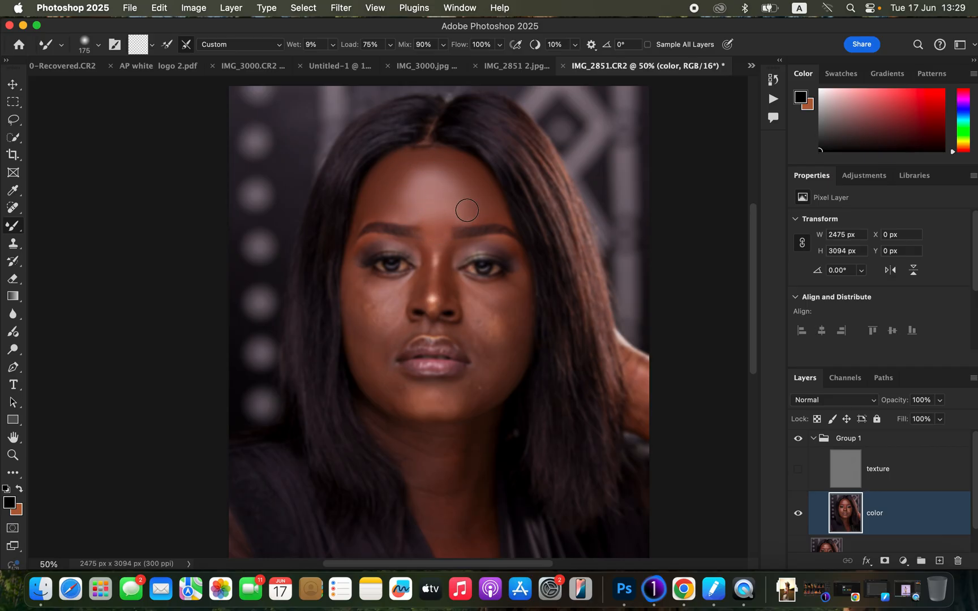
# With the texture layer shown, compare the forehead with Group 1 off and on, and hide the texture layer again
pyautogui.click(799, 469)
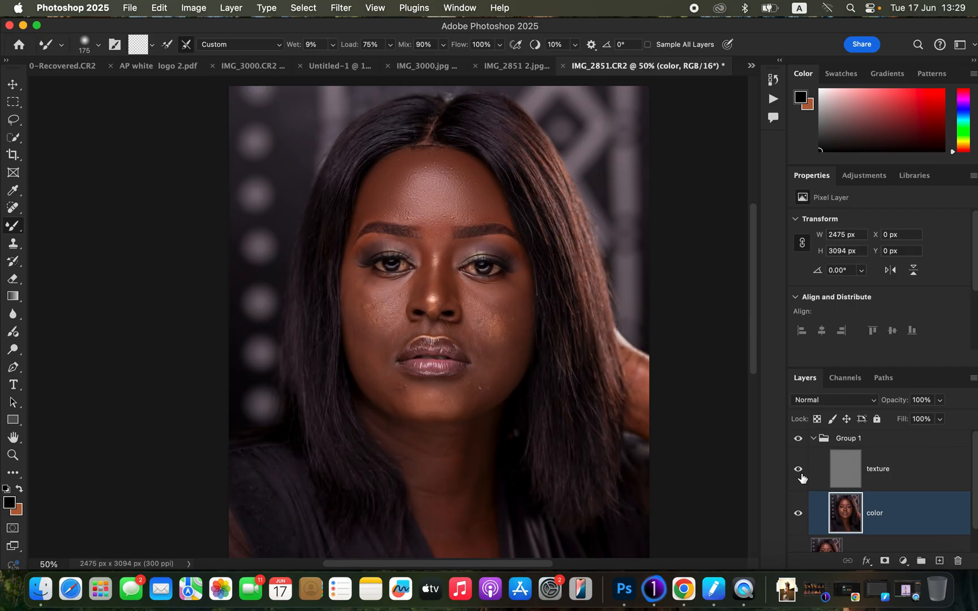
pyautogui.click(798, 440)
pyautogui.click(799, 440)
pyautogui.click(799, 440)
pyautogui.click(799, 441)
pyautogui.press('super+equal')
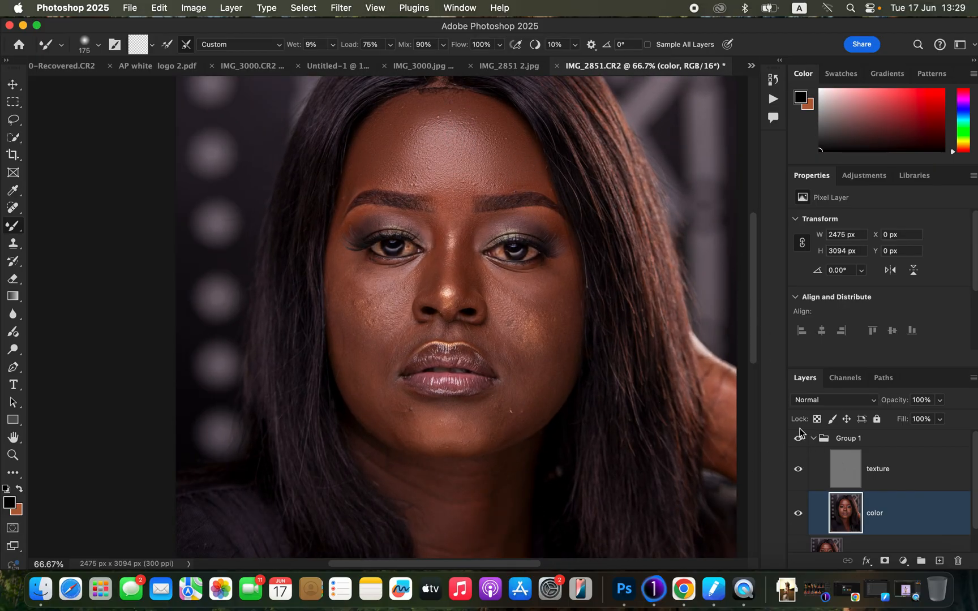
pyautogui.click(799, 439)
pyautogui.click(798, 440)
pyautogui.click(798, 440)
pyautogui.click(799, 441)
pyautogui.click(798, 475)
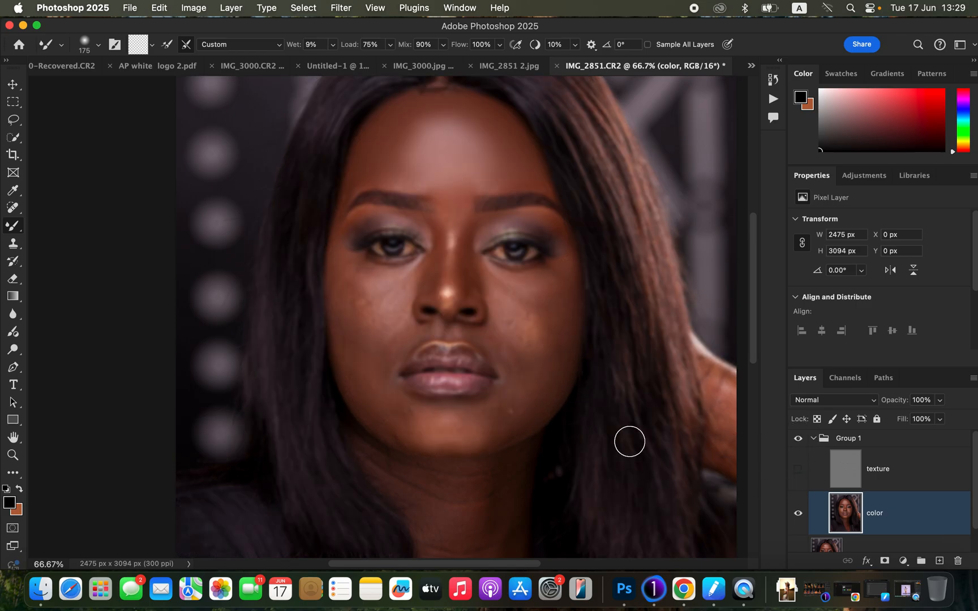
pyautogui.press('super+minus')
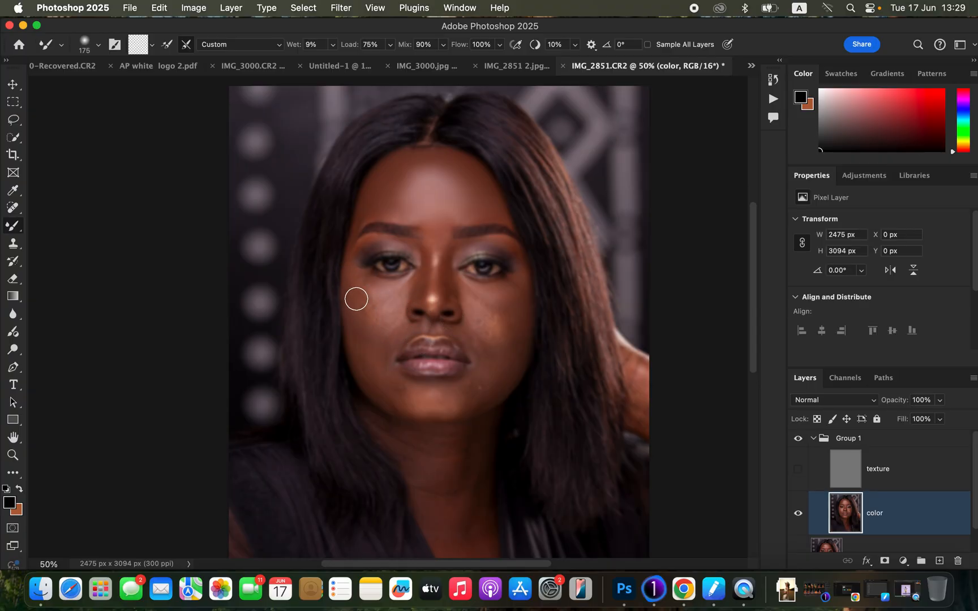
# Smooth the cheeks, chin and nose on the color layer, reducing the Mixer Brush to 90 px for finer areas, and show the texture layer
pyautogui.moveTo(350, 290)
pyautogui.mouseDown()
pyautogui.moveTo(371, 316)
pyautogui.moveTo(360, 293)
pyautogui.moveTo(381, 295)
pyautogui.moveTo(374, 303)
pyautogui.moveTo(363, 289)
pyautogui.moveTo(383, 327)
pyautogui.moveTo(353, 337)
pyautogui.moveTo(375, 363)
pyautogui.moveTo(433, 316)
pyautogui.mouseUp()
pyautogui.moveTo(516, 306)
pyautogui.mouseDown()
pyautogui.moveTo(512, 336)
pyautogui.moveTo(503, 300)
pyautogui.moveTo(497, 331)
pyautogui.moveTo(504, 322)
pyautogui.moveTo(501, 330)
pyautogui.moveTo(470, 294)
pyautogui.moveTo(495, 295)
pyautogui.moveTo(489, 323)
pyautogui.moveTo(478, 315)
pyautogui.moveTo(498, 331)
pyautogui.moveTo(490, 344)
pyautogui.moveTo(515, 339)
pyautogui.moveTo(495, 360)
pyautogui.moveTo(505, 315)
pyautogui.moveTo(491, 336)
pyautogui.moveTo(476, 333)
pyautogui.moveTo(479, 342)
pyautogui.moveTo(506, 311)
pyautogui.moveTo(489, 344)
pyautogui.moveTo(509, 298)
pyautogui.moveTo(489, 372)
pyautogui.moveTo(500, 357)
pyautogui.moveTo(479, 399)
pyautogui.mouseUp()
pyautogui.press('[')
pyautogui.press('[')
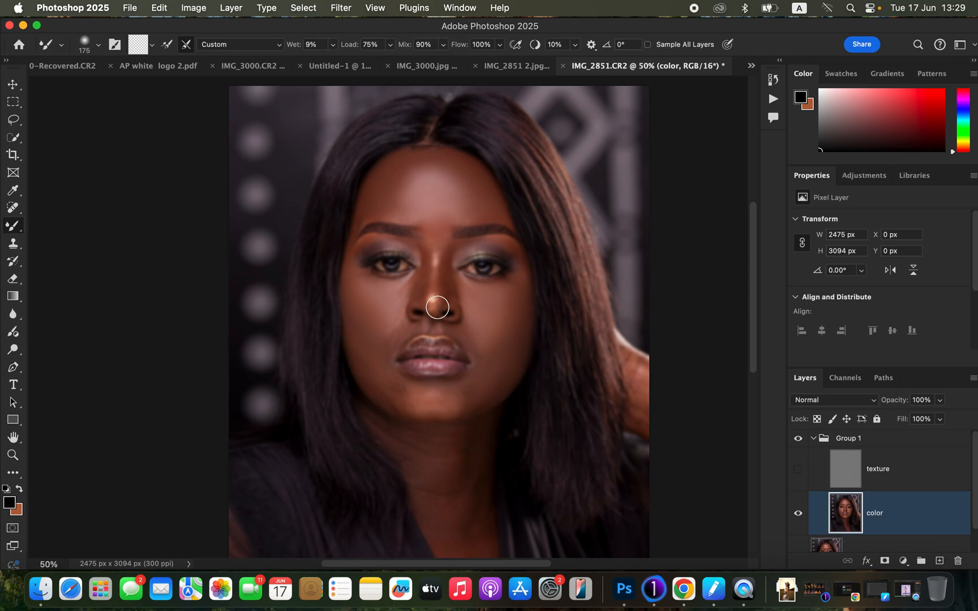
pyautogui.press('[')
pyautogui.press('[')
pyautogui.moveTo(417, 249)
pyautogui.mouseDown()
pyautogui.moveTo(418, 300)
pyautogui.moveTo(418, 251)
pyautogui.moveTo(419, 298)
pyautogui.moveTo(422, 249)
pyautogui.moveTo(454, 256)
pyautogui.moveTo(442, 298)
pyautogui.moveTo(456, 247)
pyautogui.moveTo(430, 229)
pyautogui.moveTo(430, 242)
pyautogui.moveTo(442, 241)
pyautogui.moveTo(433, 229)
pyautogui.moveTo(450, 274)
pyautogui.moveTo(434, 259)
pyautogui.moveTo(432, 297)
pyautogui.moveTo(445, 276)
pyautogui.moveTo(446, 290)
pyautogui.moveTo(537, 300)
pyautogui.mouseUp()
pyautogui.click(798, 470)
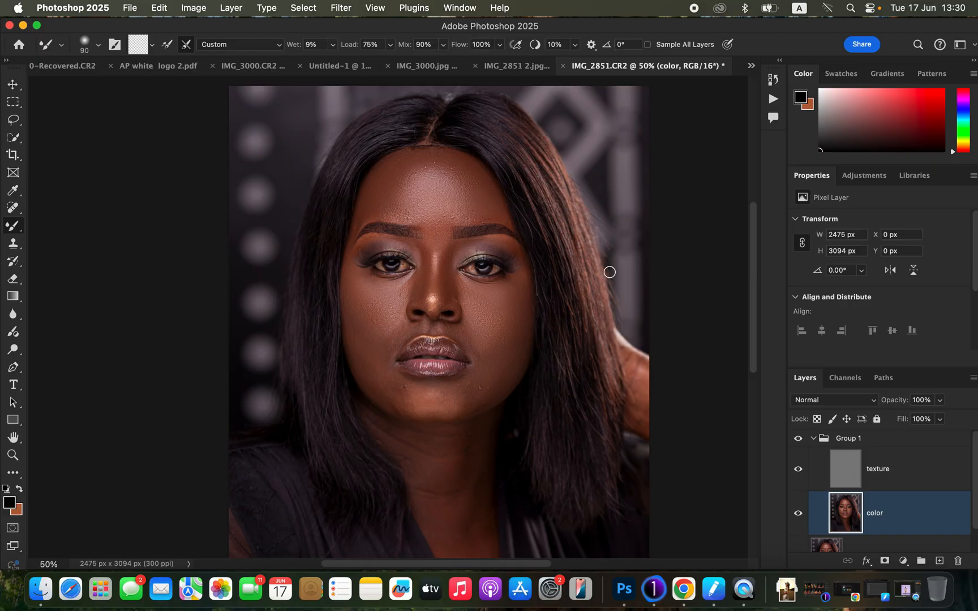
# Compare the whole face before and after retouching, at overview and close up, by switching Group 1's visibility
pyautogui.click(798, 439)
pyautogui.click(798, 438)
pyautogui.click(798, 438)
pyautogui.click(799, 441)
pyautogui.press('super+equal')
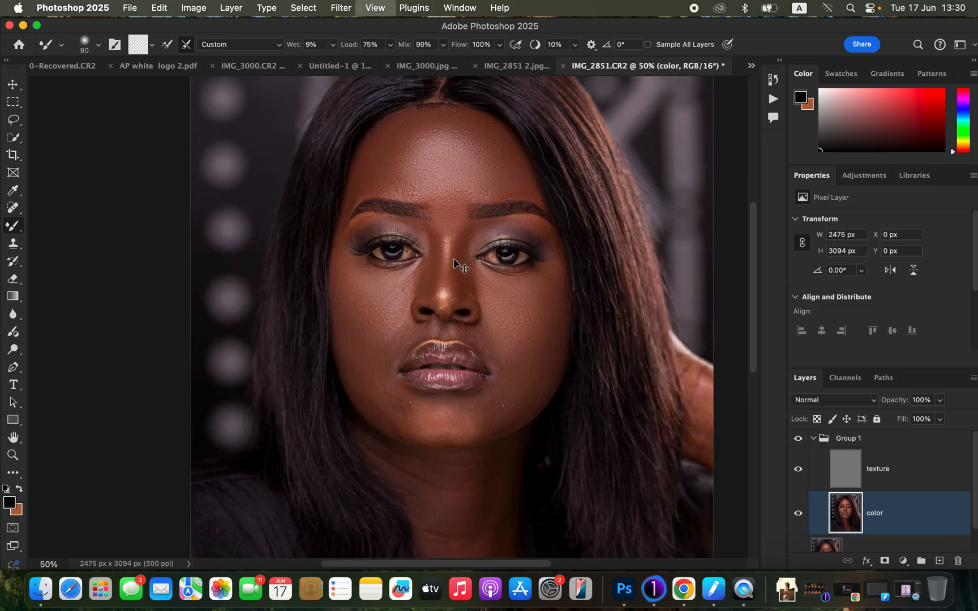
pyautogui.click(798, 439)
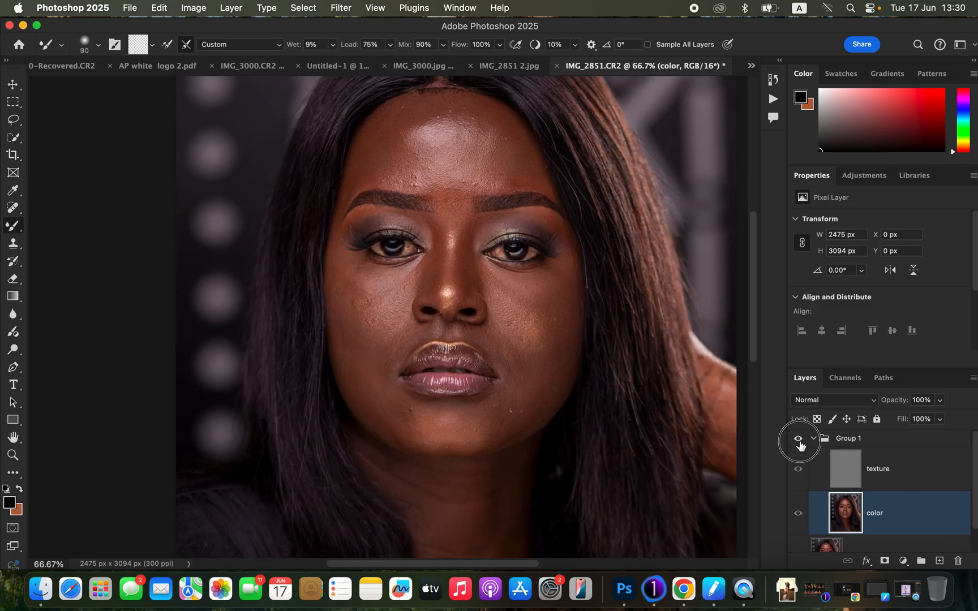
pyautogui.click(798, 440)
pyautogui.click(800, 442)
pyautogui.click(799, 441)
pyautogui.click(799, 441)
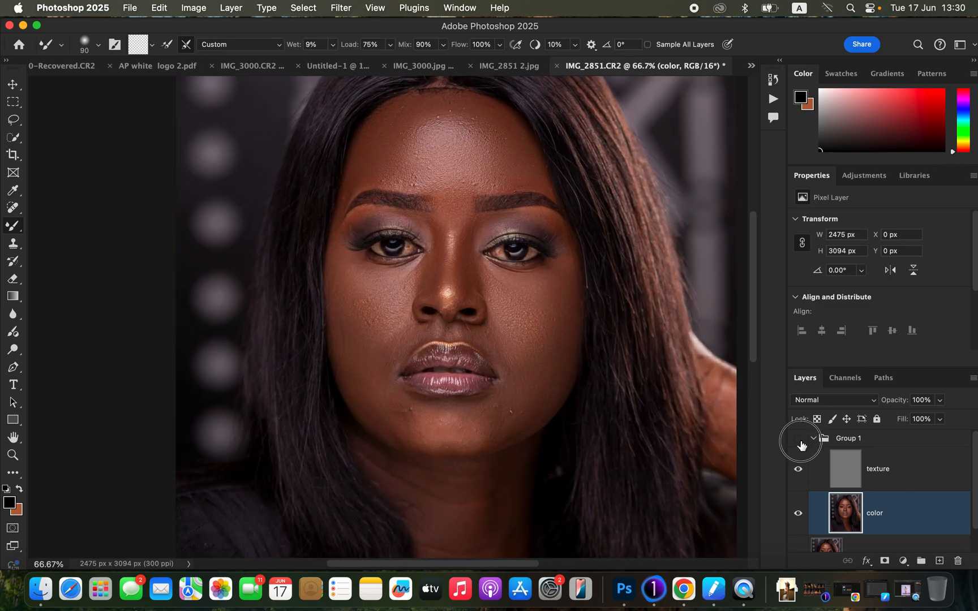
pyautogui.click(800, 442)
pyautogui.click(800, 440)
pyautogui.click(799, 441)
pyautogui.press('super+minus')
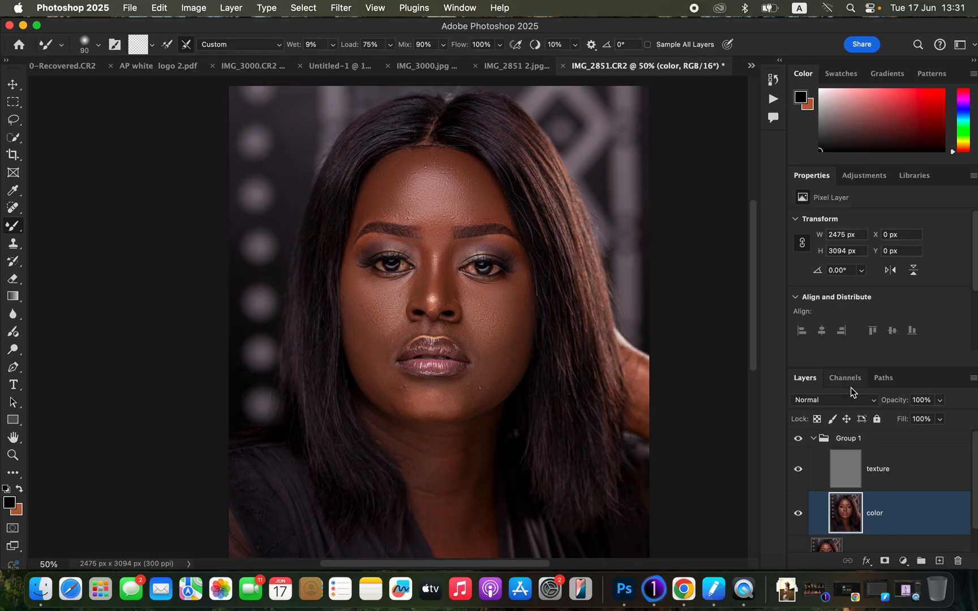
pyautogui.click(798, 440)
pyautogui.click(799, 441)
pyautogui.click(799, 440)
pyautogui.click(798, 441)
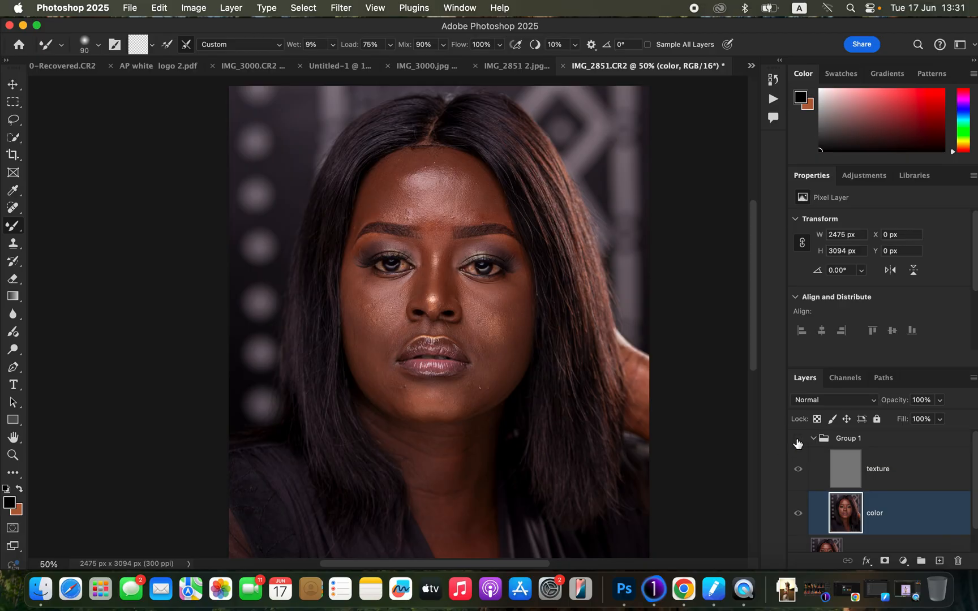